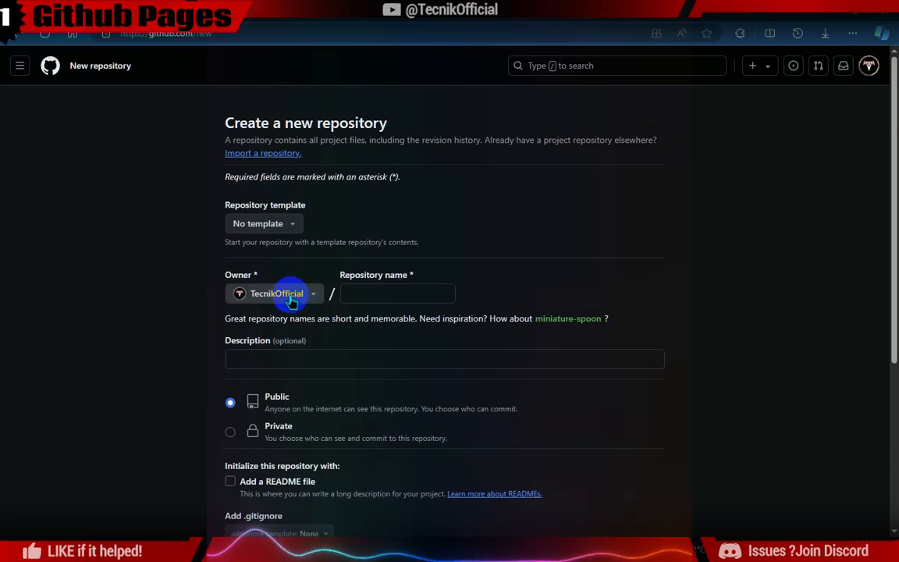
- Try TecnikOfficial.github.io as the name of the new repository under the TecnikOfficial owner
click(353, 297)
click(351, 295)
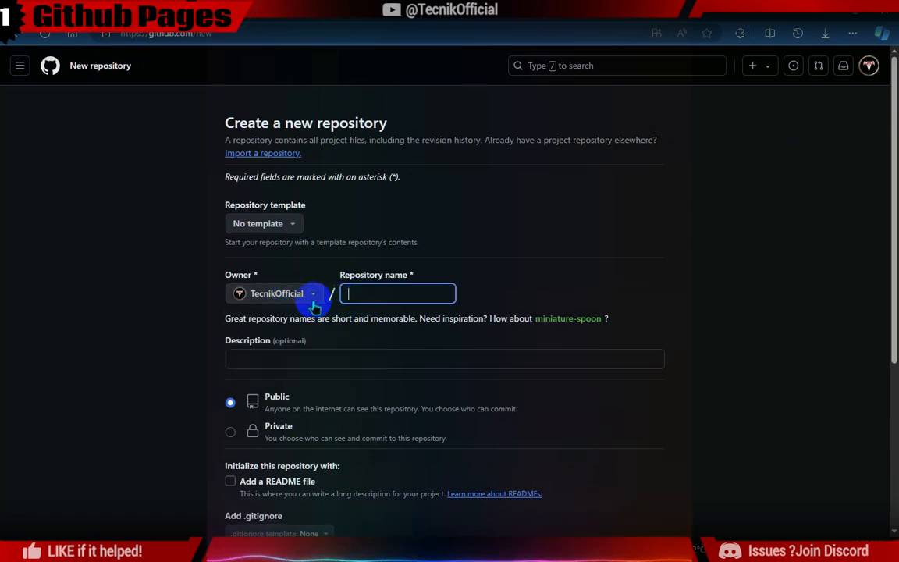
click(273, 297)
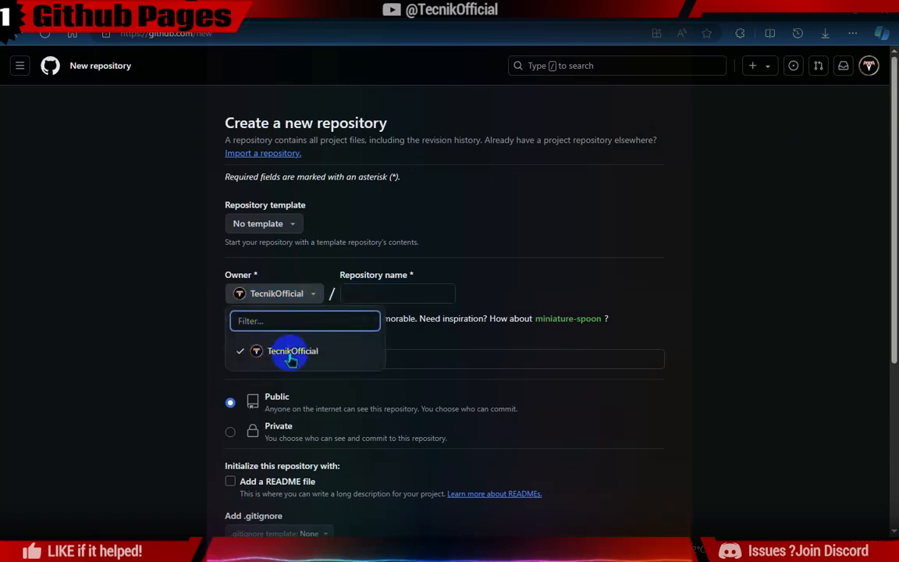
click(353, 290)
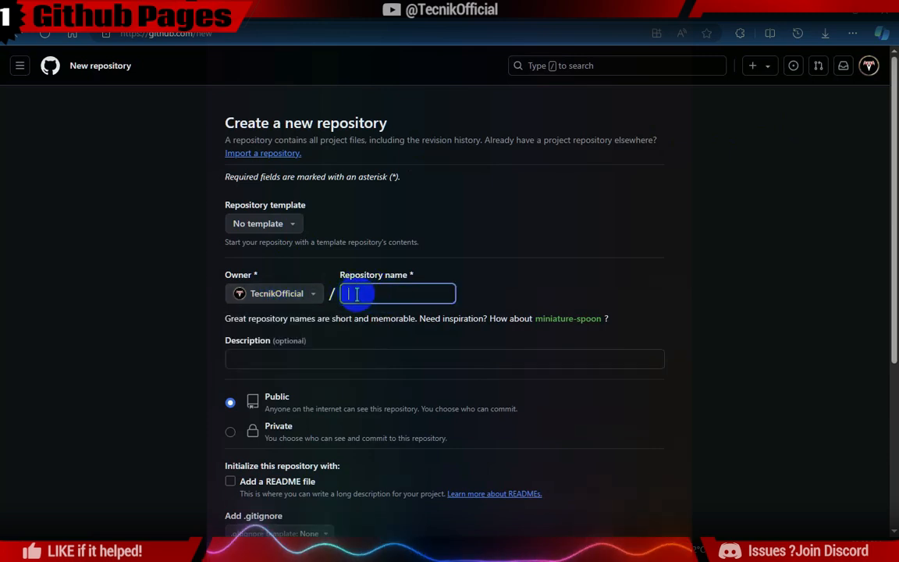
text(TecnikOfficial.github.io)
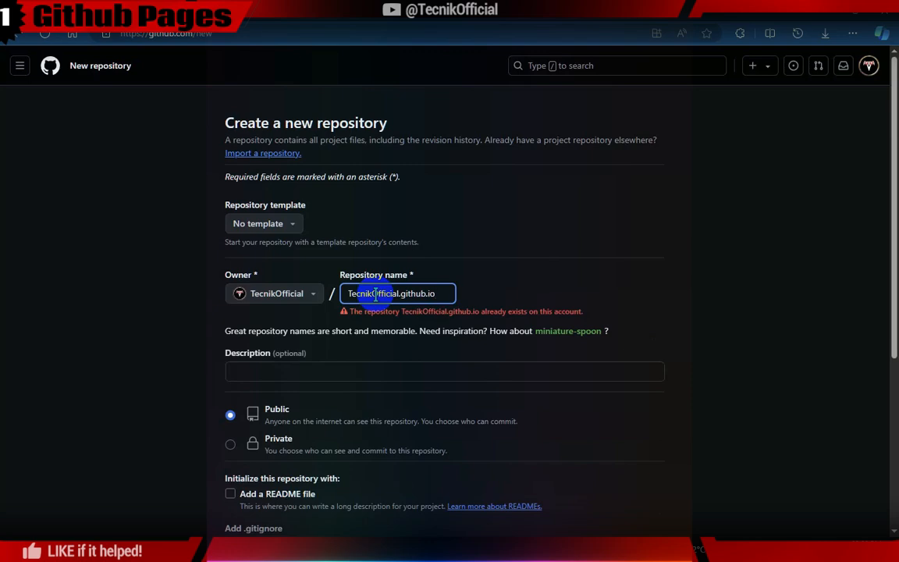
drag(436, 293, 339, 296)
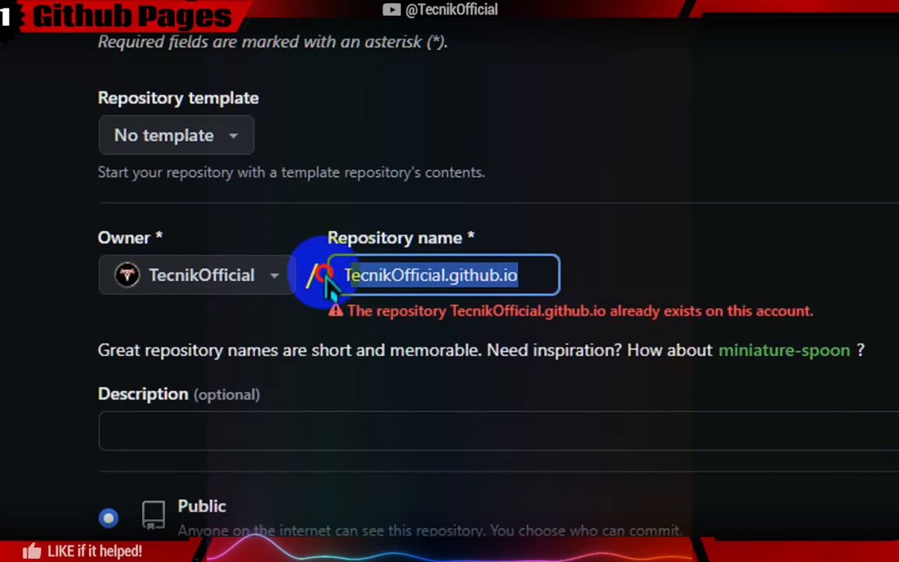
click(469, 274)
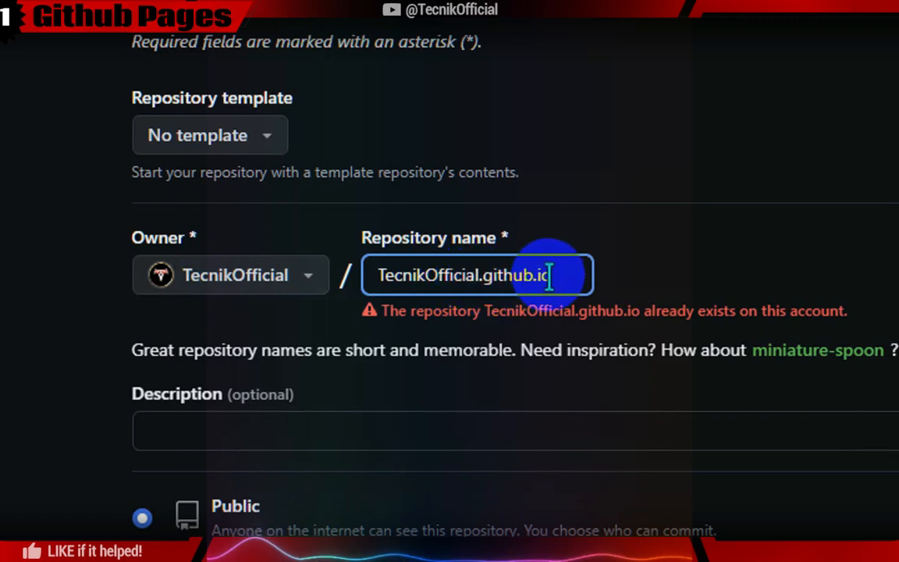
drag(551, 274, 481, 271)
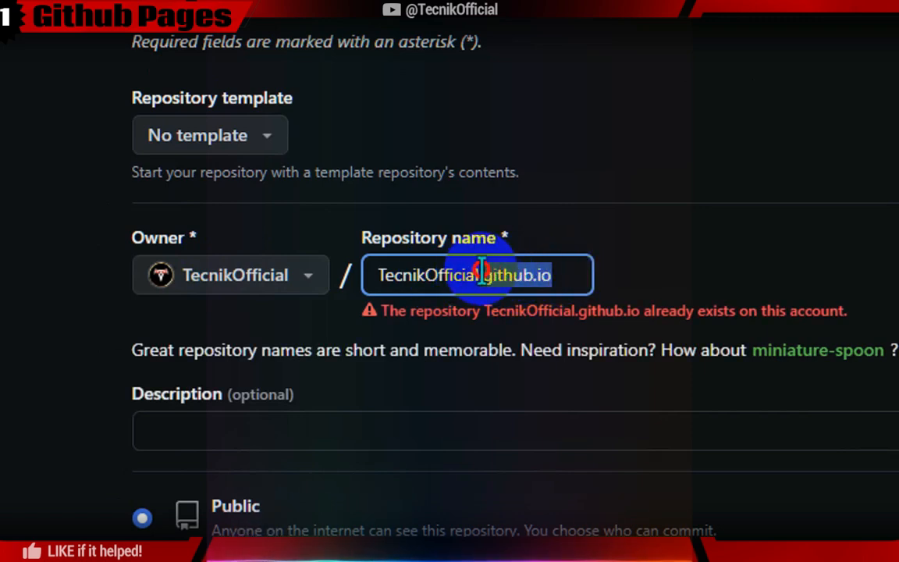
click(535, 277)
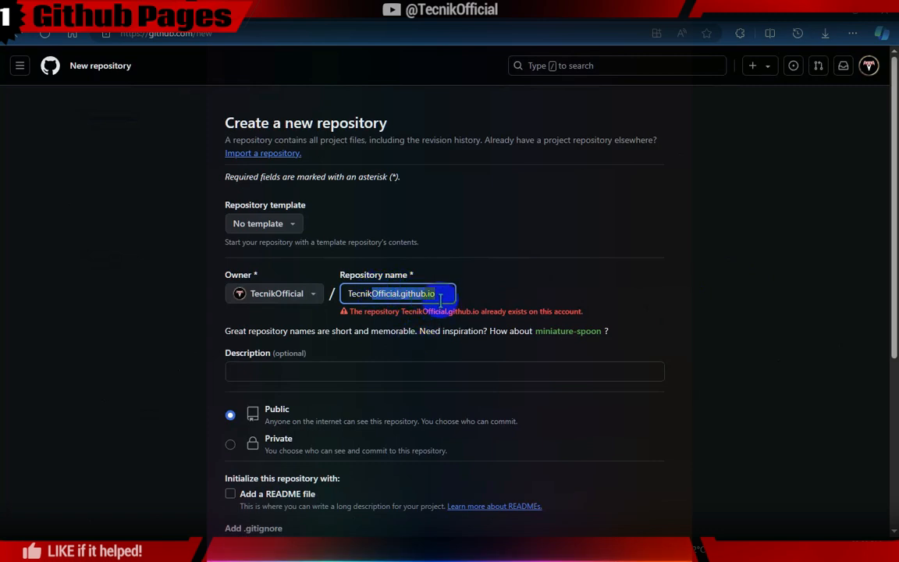
- Copy the entered repository name and view the existing website at tecnikofficial.github.io
drag(445, 293, 351, 288)
right_click(366, 289)
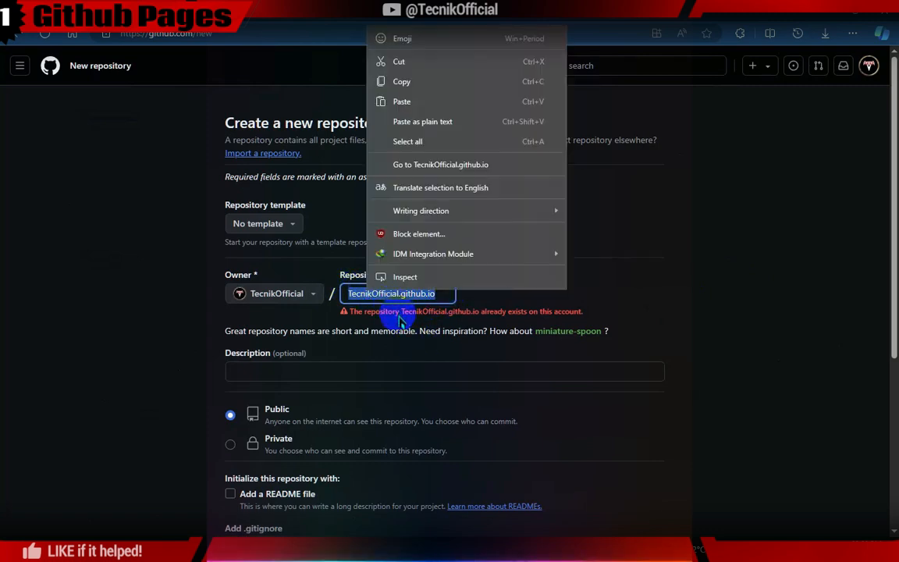
click(372, 75)
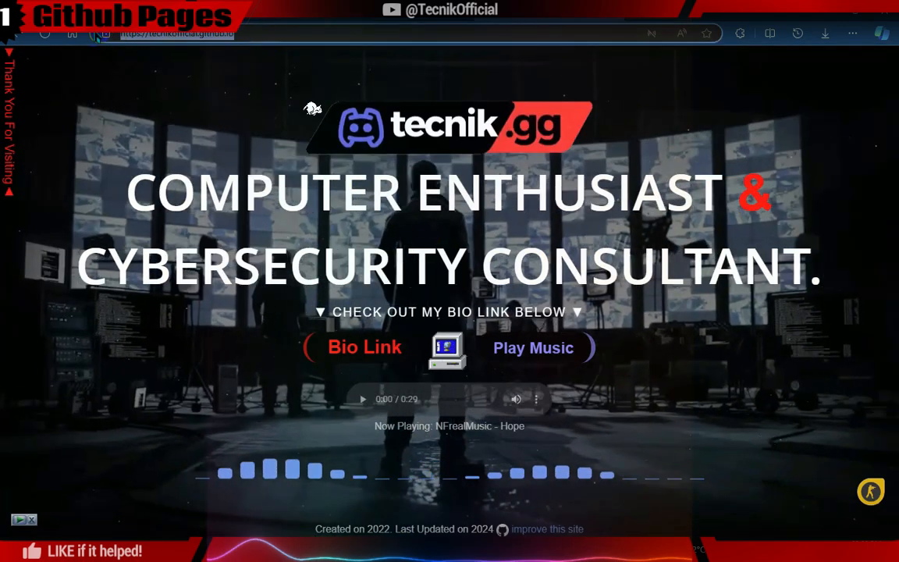
click(161, 34)
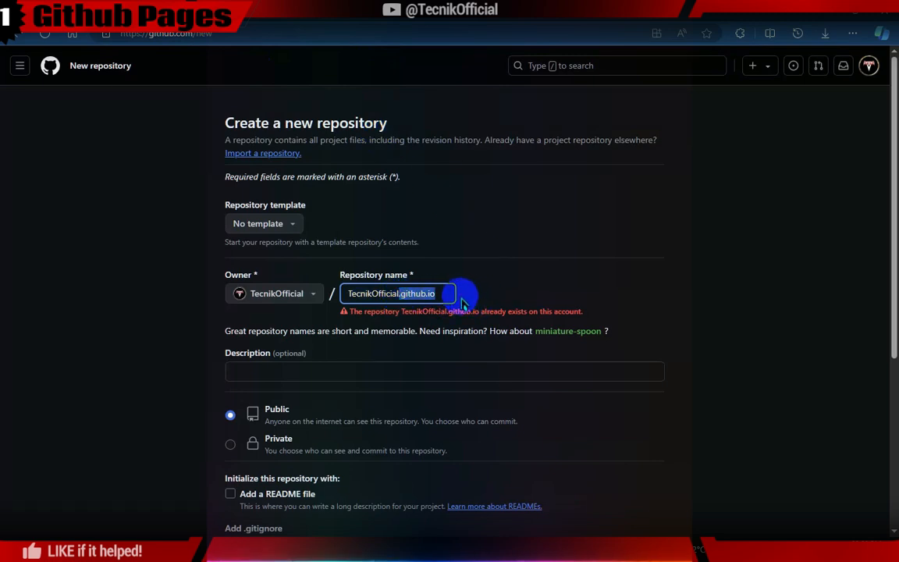
- Change the repository name to TecnikDemo and create the public repository without a README, .gitignore or license
key(BackSpace)
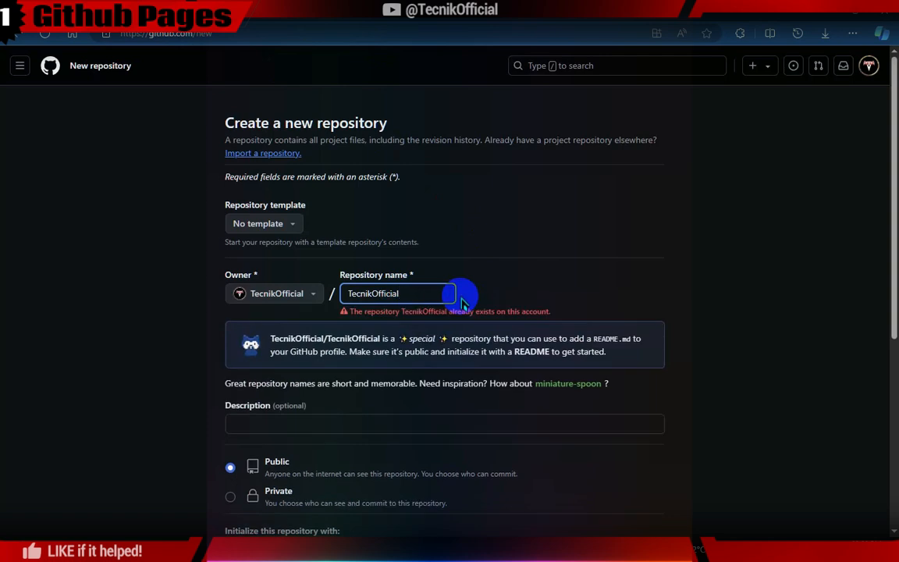
key(BackSpace)
key(BackSpace)
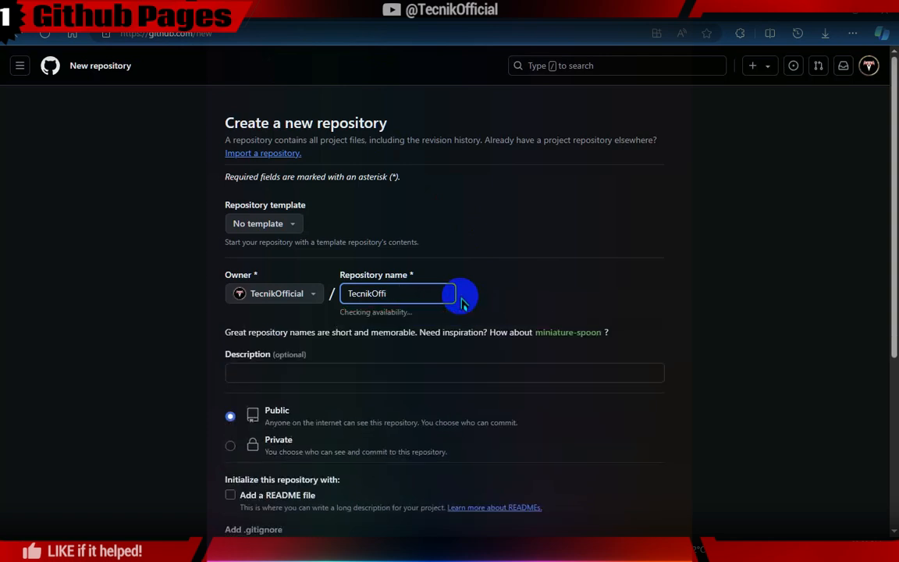
key(BackSpace)
key(BackSpace)
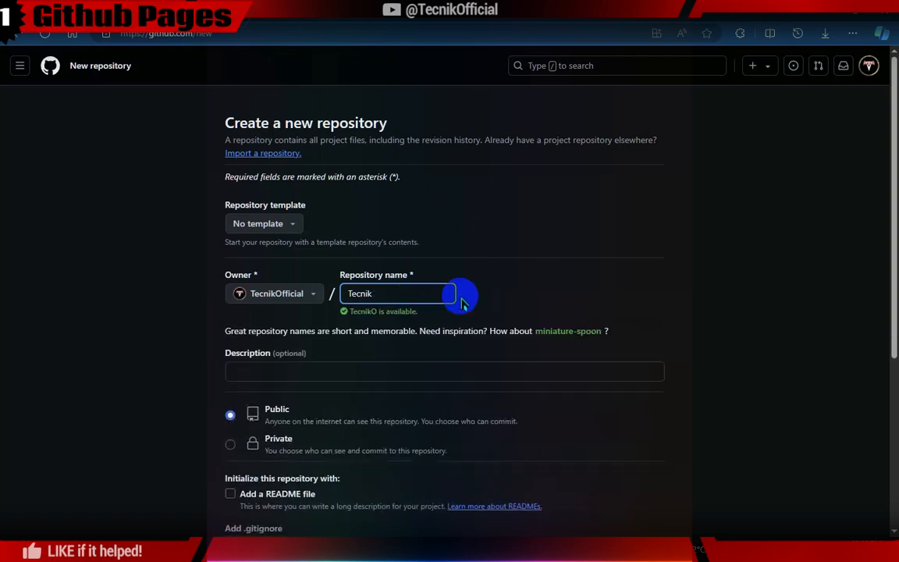
text(Demo)
drag(397, 293, 328, 293)
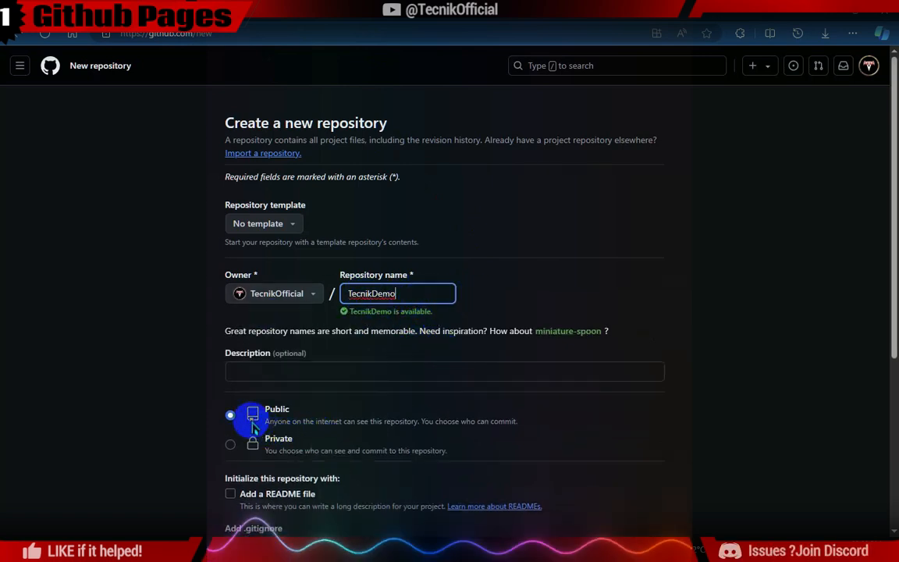
drag(888, 257, 890, 359)
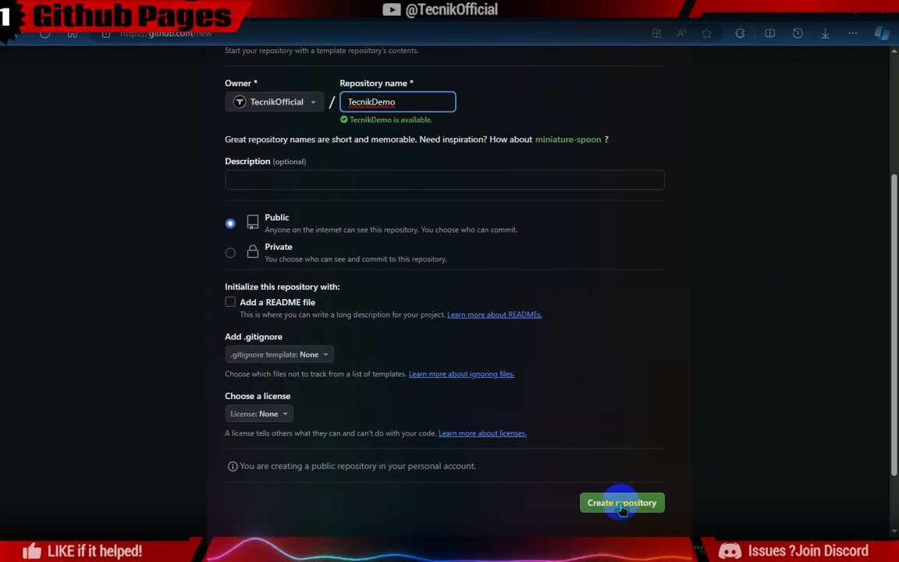
click(614, 504)
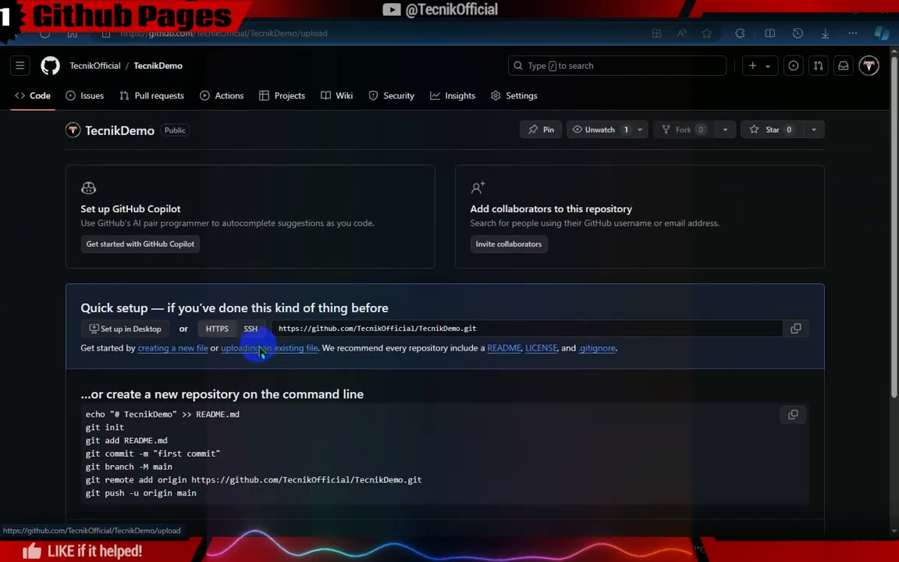
- Upload index.html from the desktop to the TecnikDemo repository and commit the changes
click(260, 348)
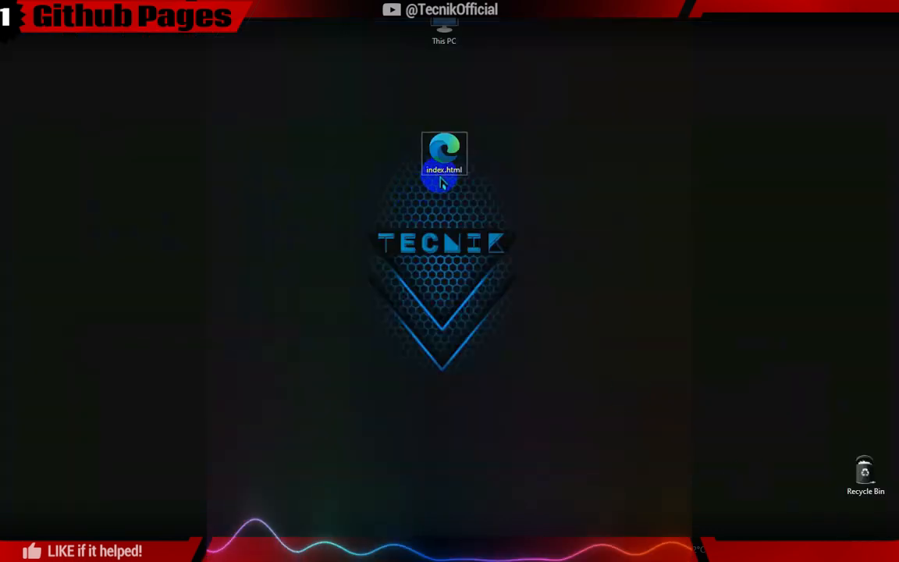
drag(442, 183, 437, 233)
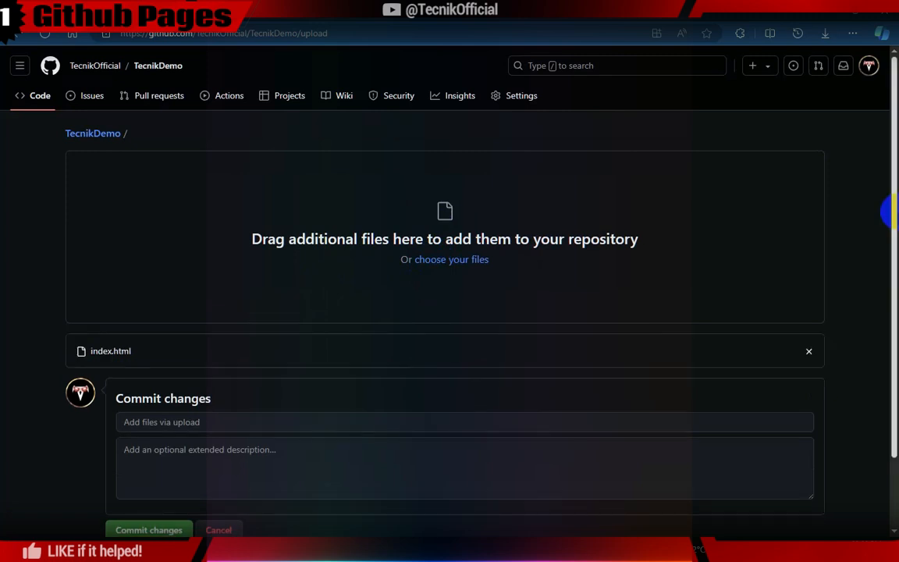
scroll(885, 211, down, 2)
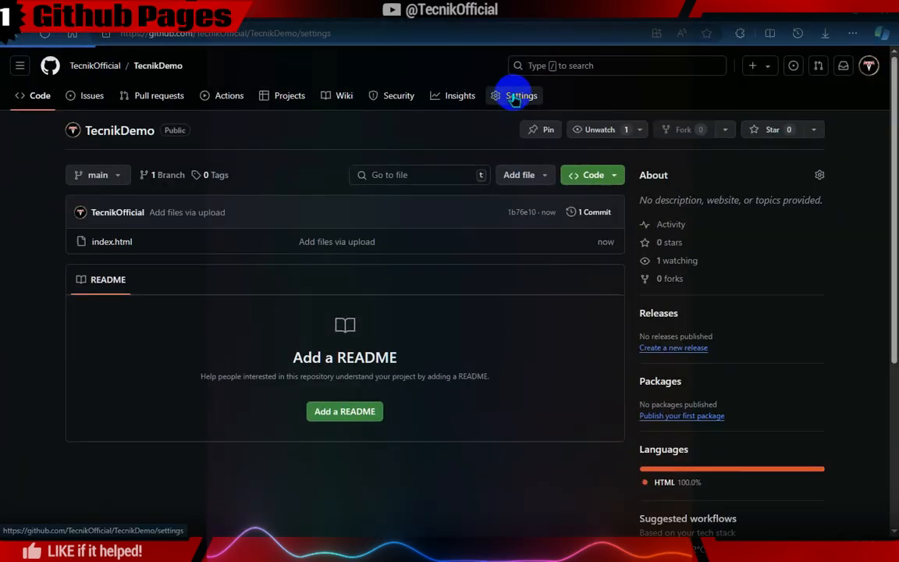
- Enable GitHub Pages for the repository, deploying from the main branch and the / (root) folder, and save
click(516, 100)
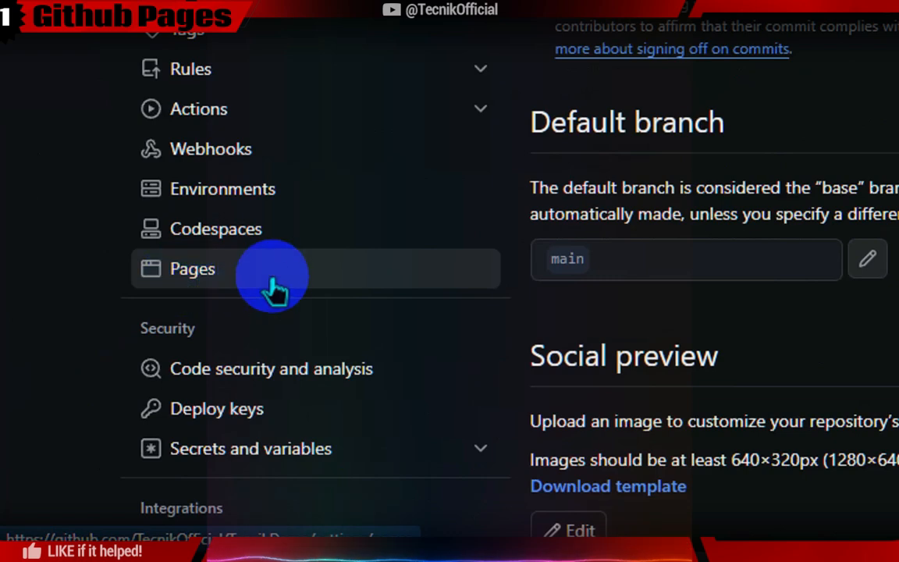
click(194, 277)
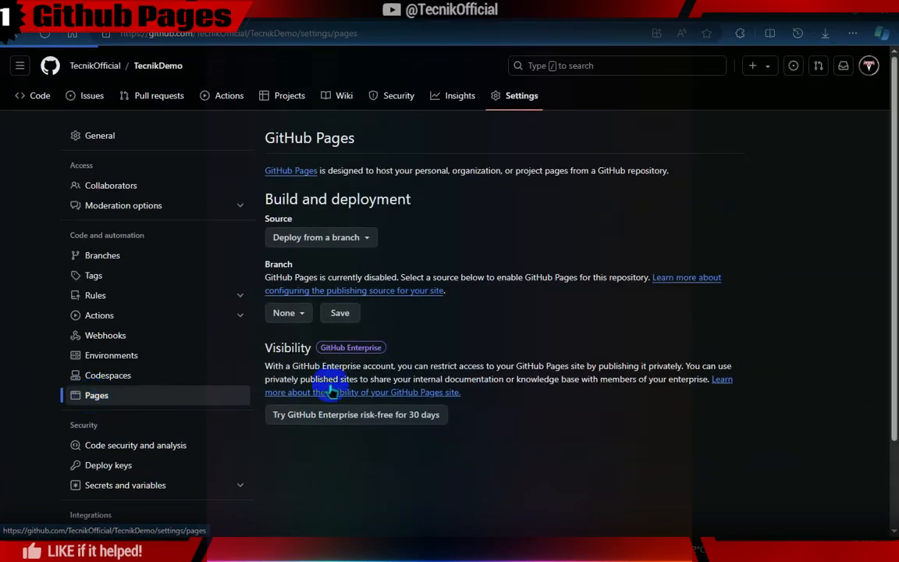
click(287, 314)
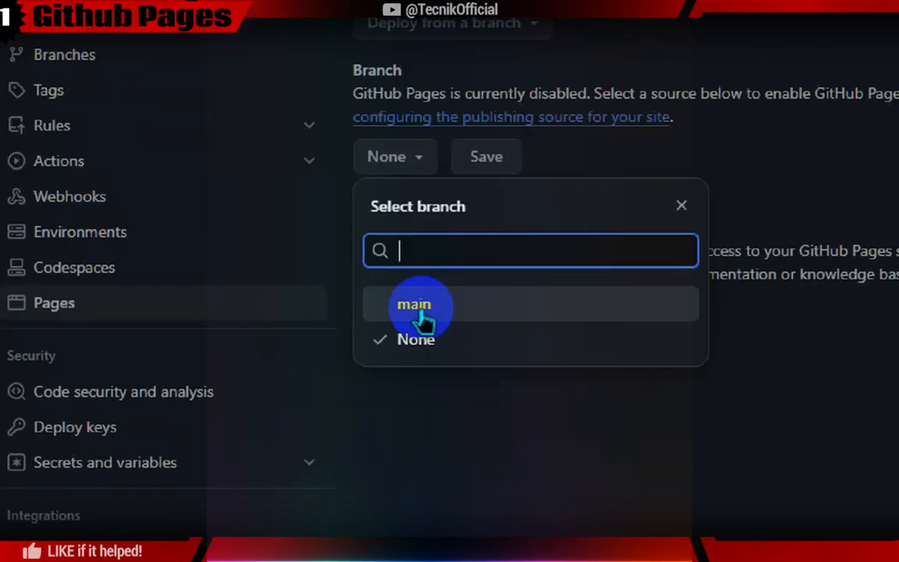
click(492, 289)
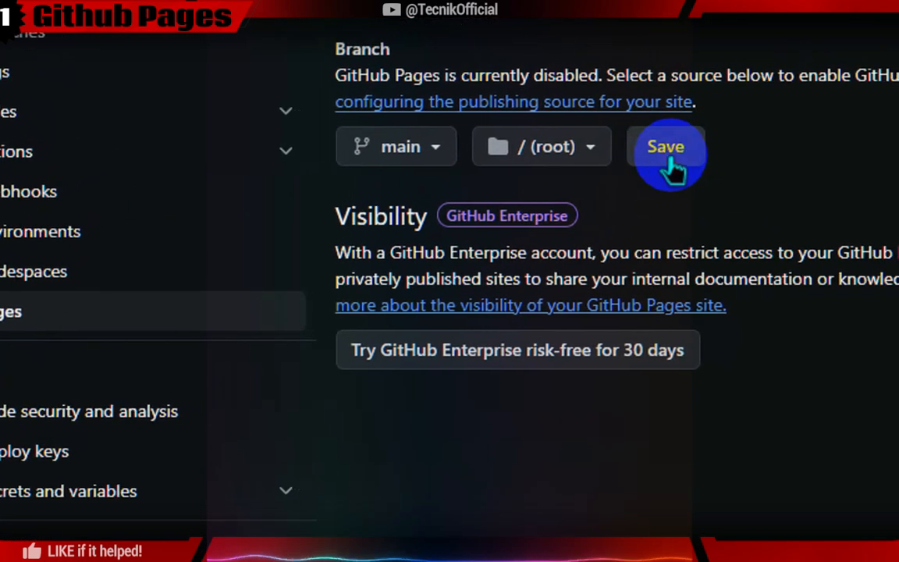
click(666, 149)
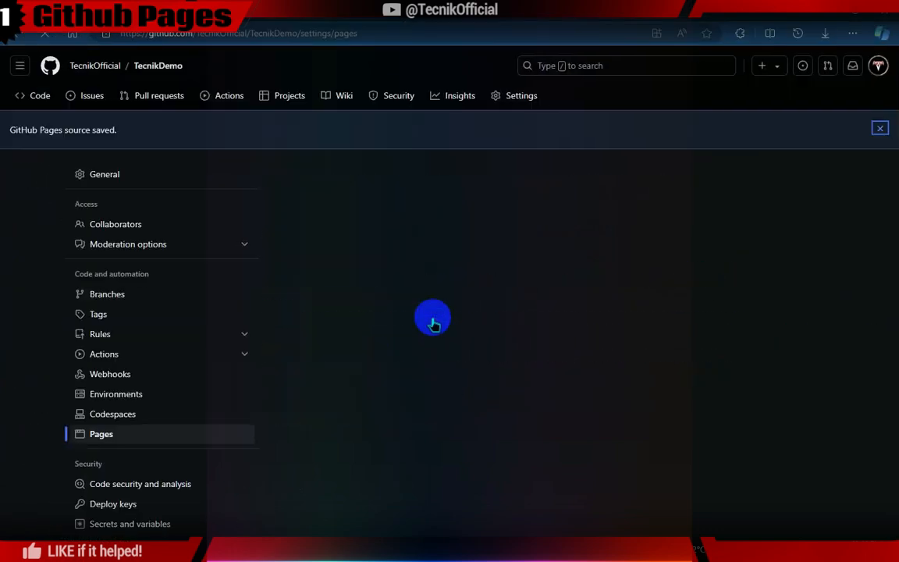
drag(883, 226, 890, 355)
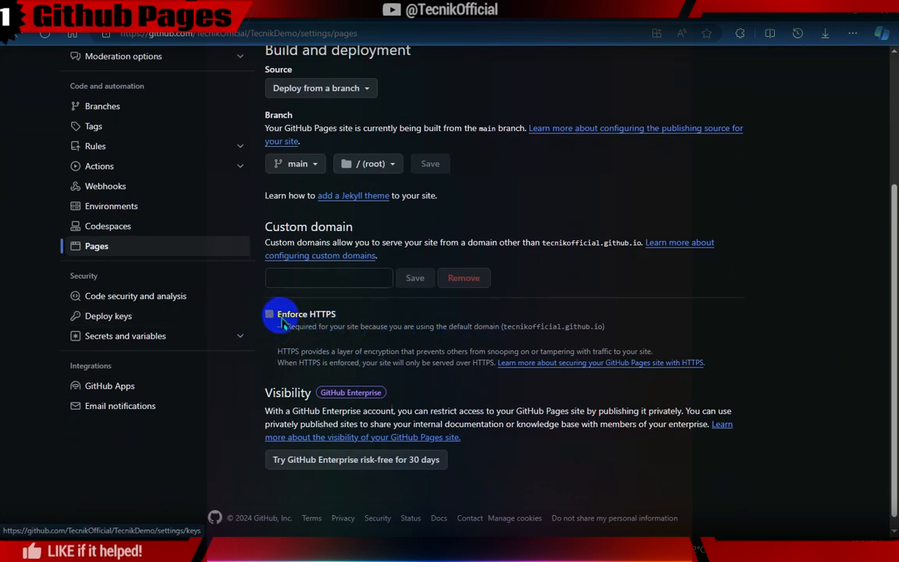
scroll(352, 296, up, 2)
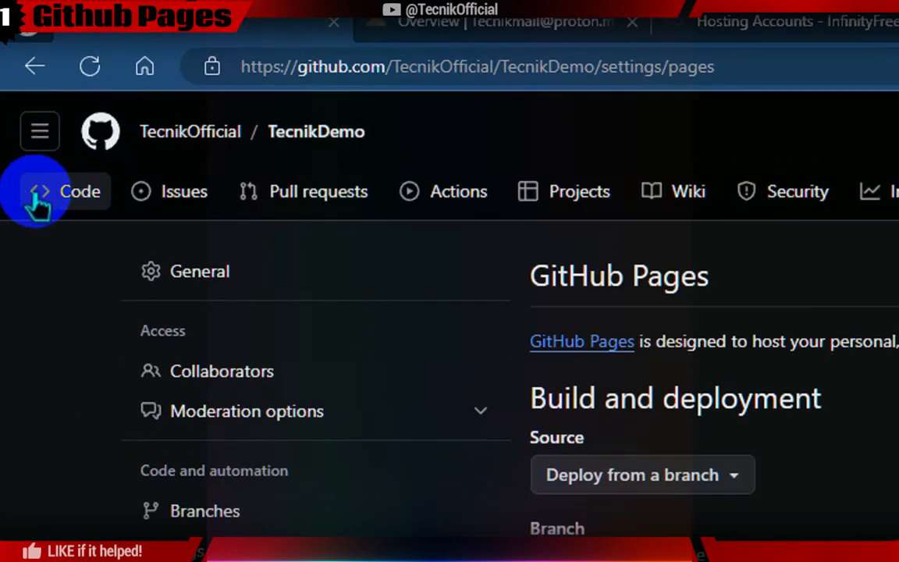
- Set the repository's website to its GitHub Pages address in the About details and save the changes
click(66, 206)
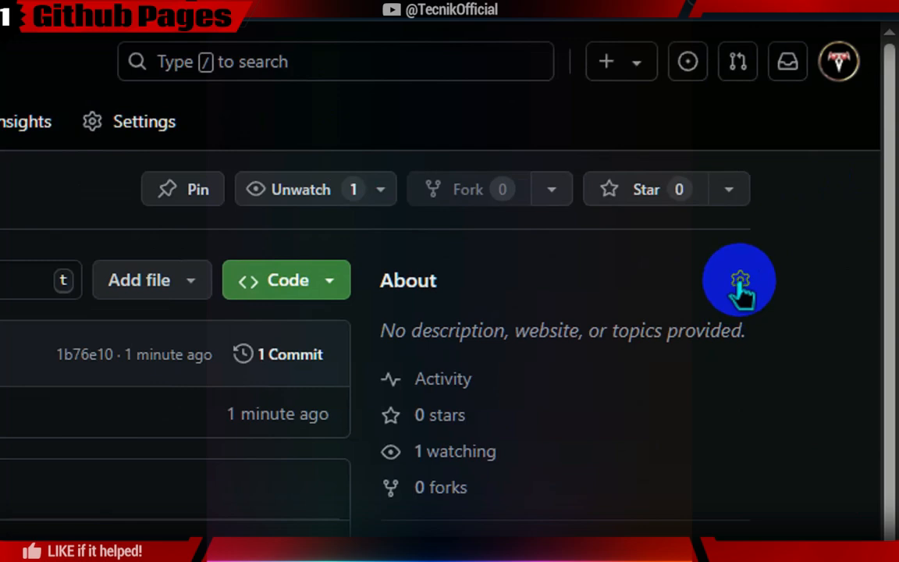
click(739, 283)
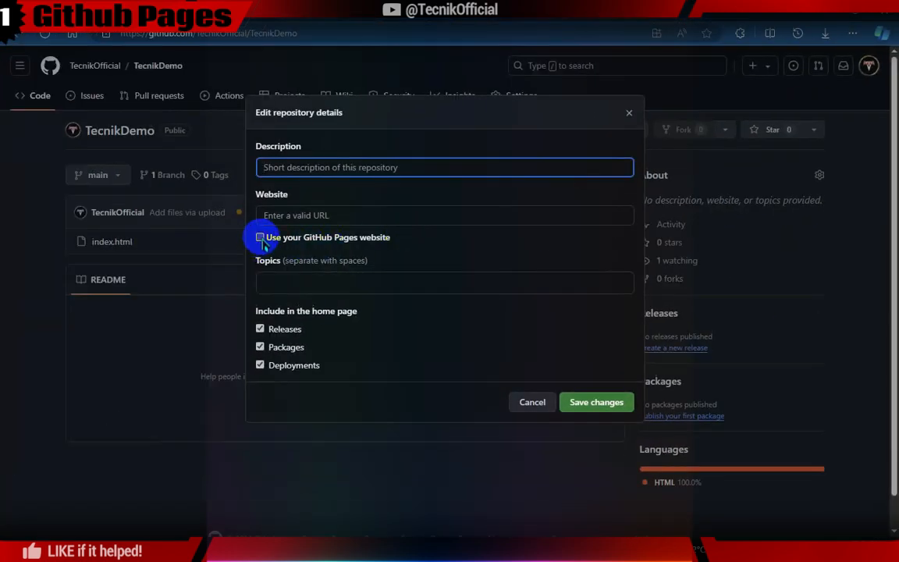
click(269, 240)
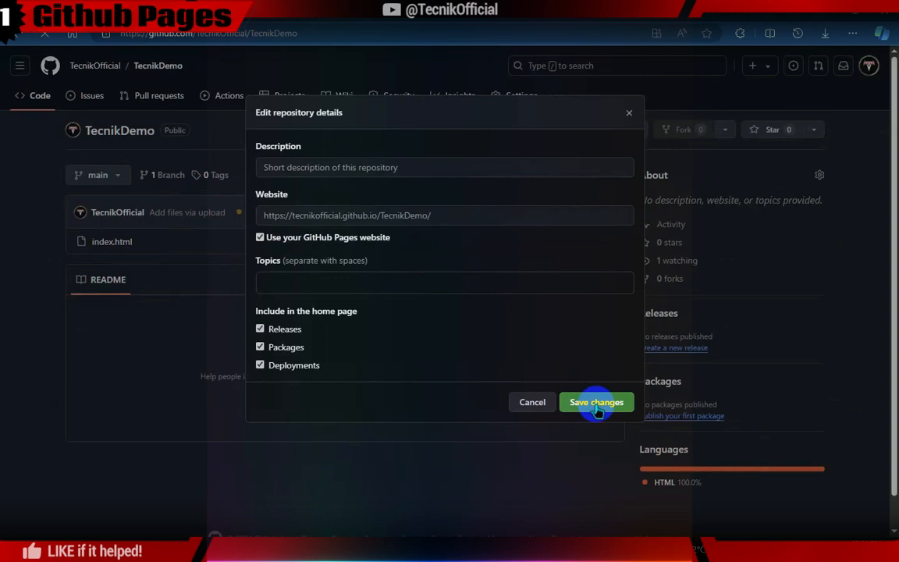
click(597, 405)
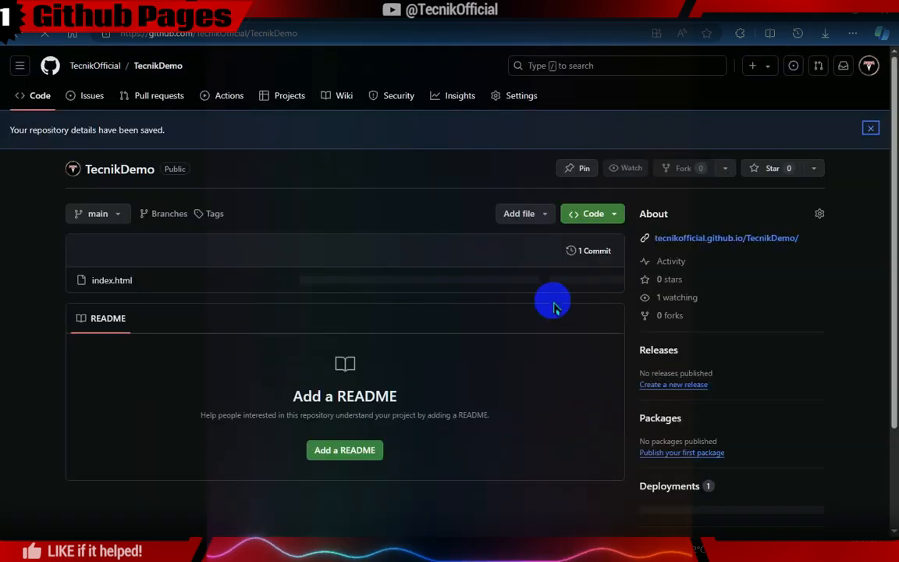
- Open the published GitHub Pages site in a new tab and examine the TecnikDemo part of its address
right_click(706, 244)
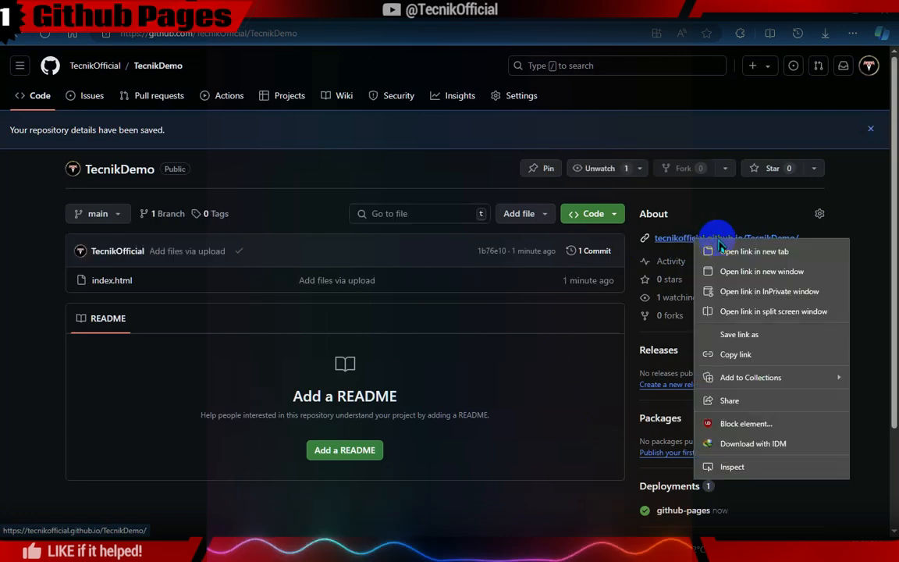
click(718, 254)
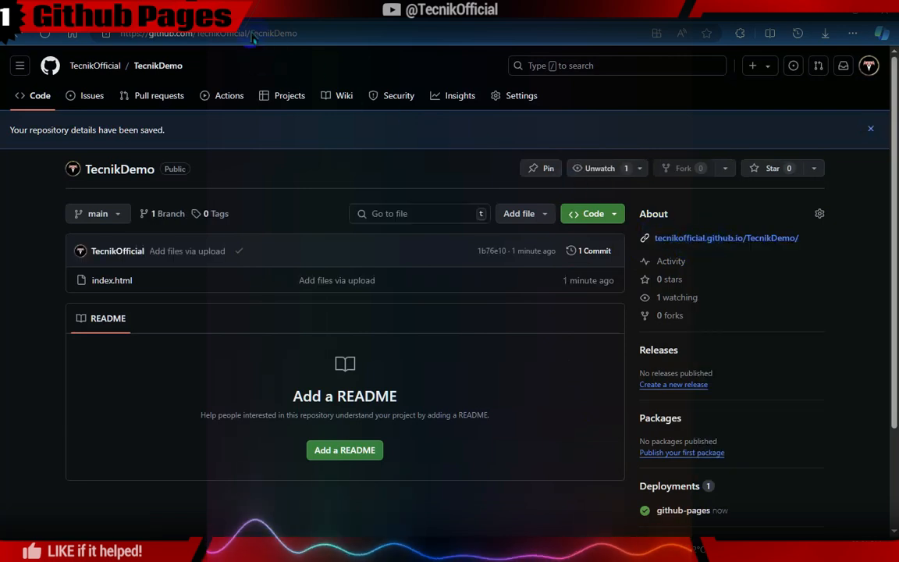
click(228, 14)
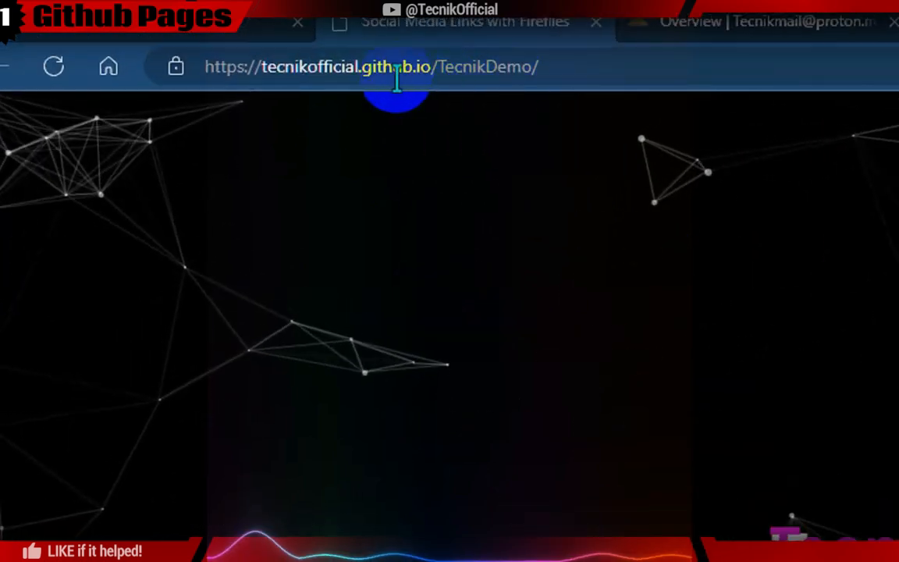
drag(438, 68, 546, 64)
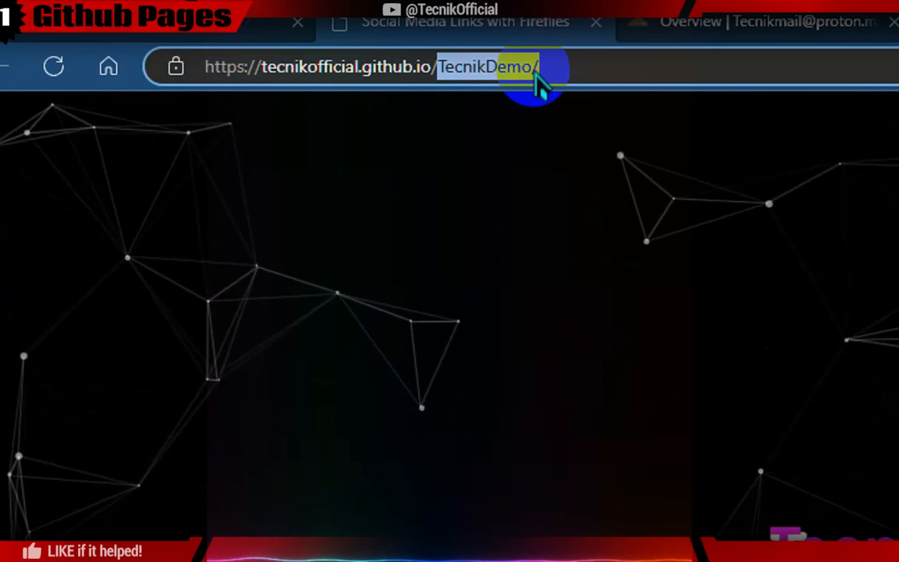
- Edit index.html in the TecnikDemo repository, set the page title to Tecnik Demo and commit the change
click(502, 140)
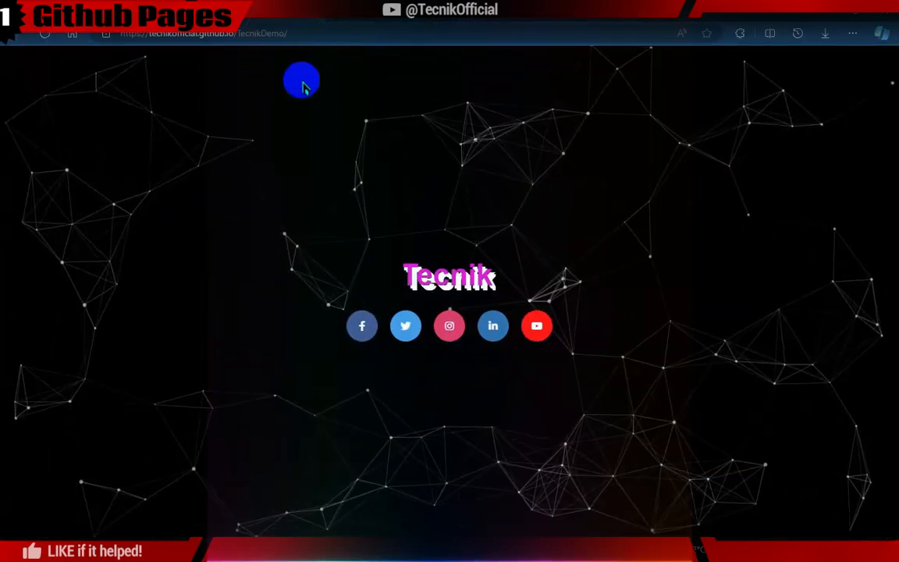
key(alt+Left)
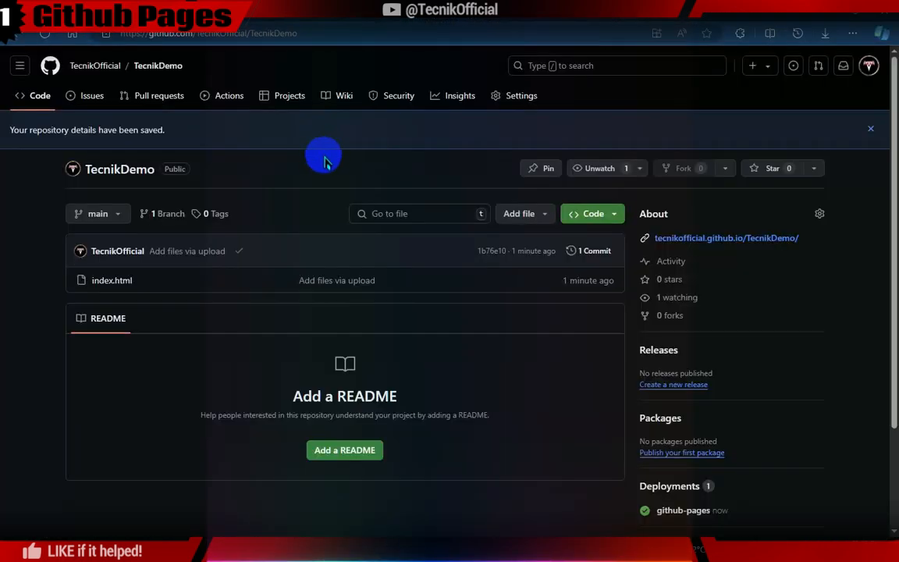
click(103, 282)
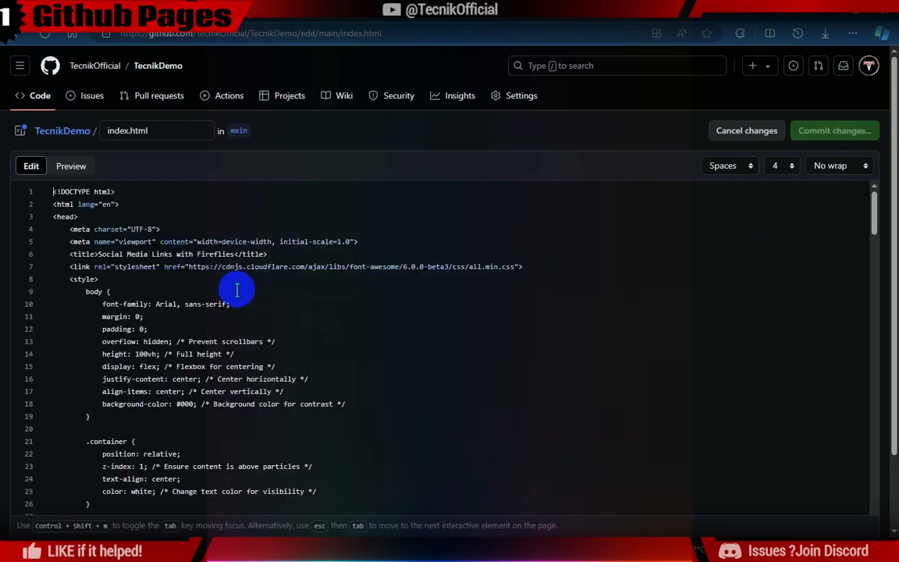
drag(232, 254, 99, 254)
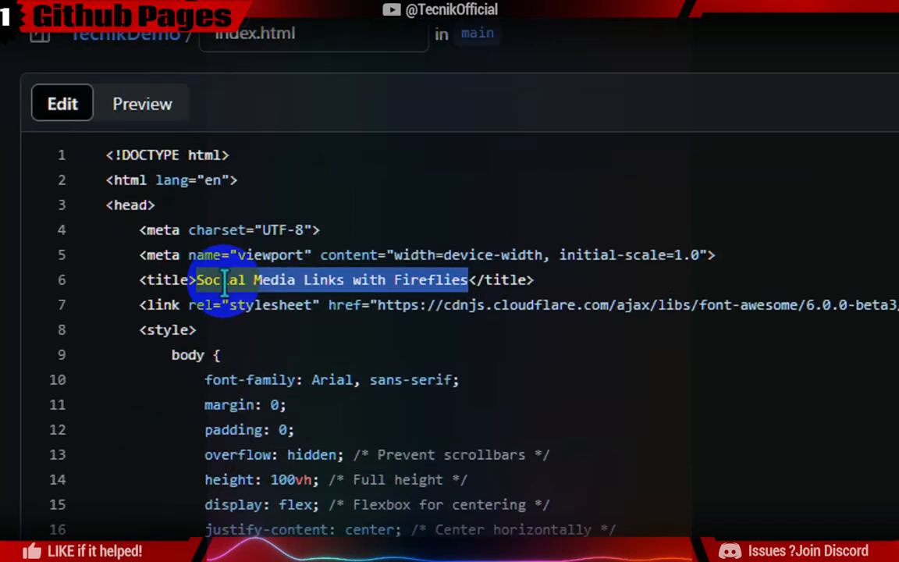
text(Tecnik )
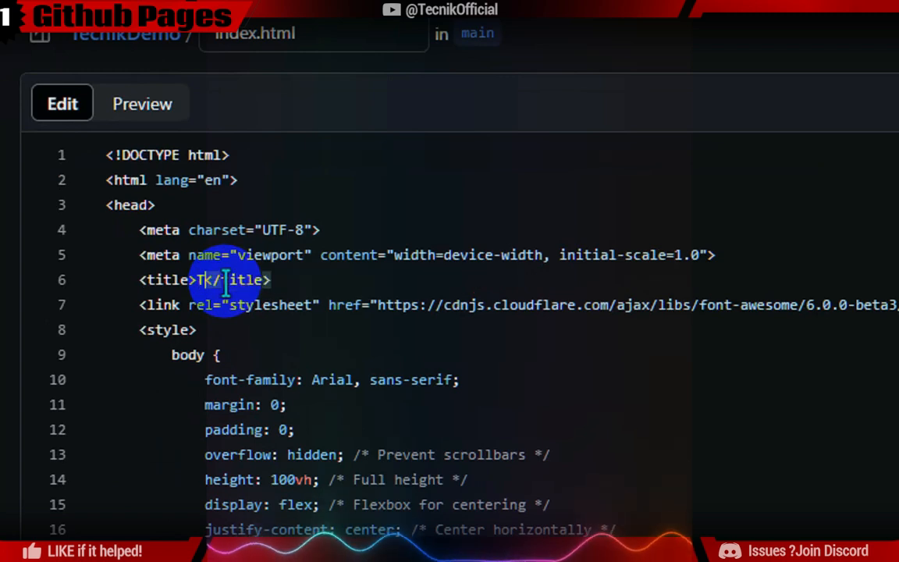
text(Demo)
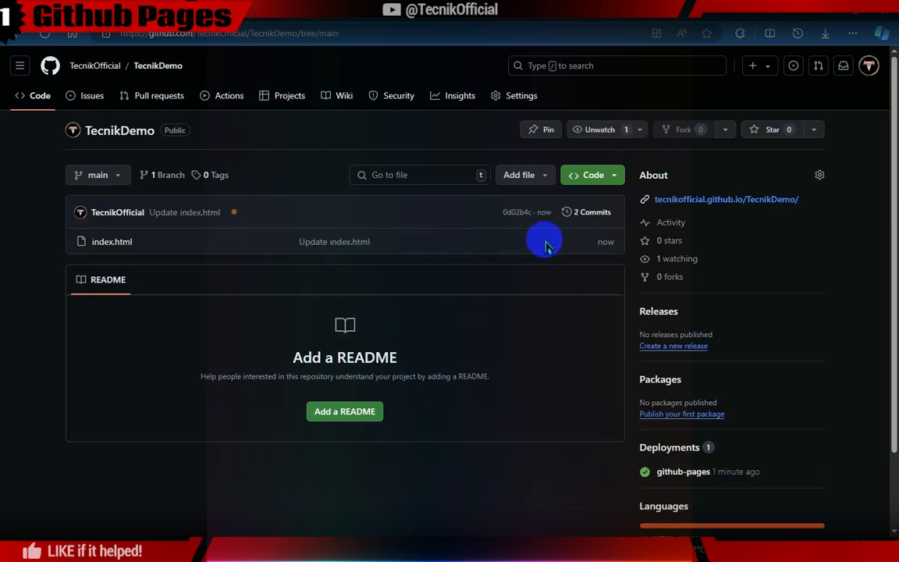
- Check the build and deployment checks of the latest commit, reloading the repository page to update their status
click(234, 212)
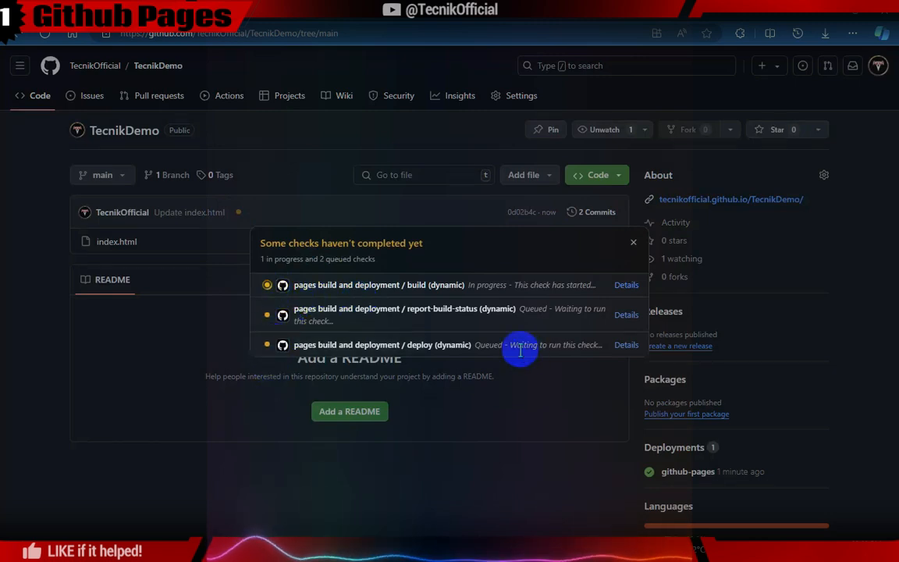
click(633, 242)
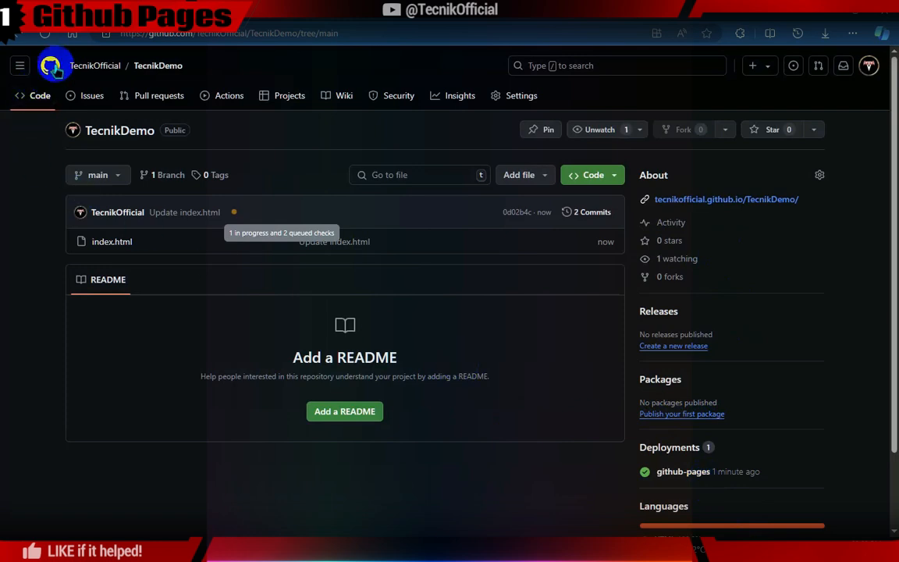
click(45, 33)
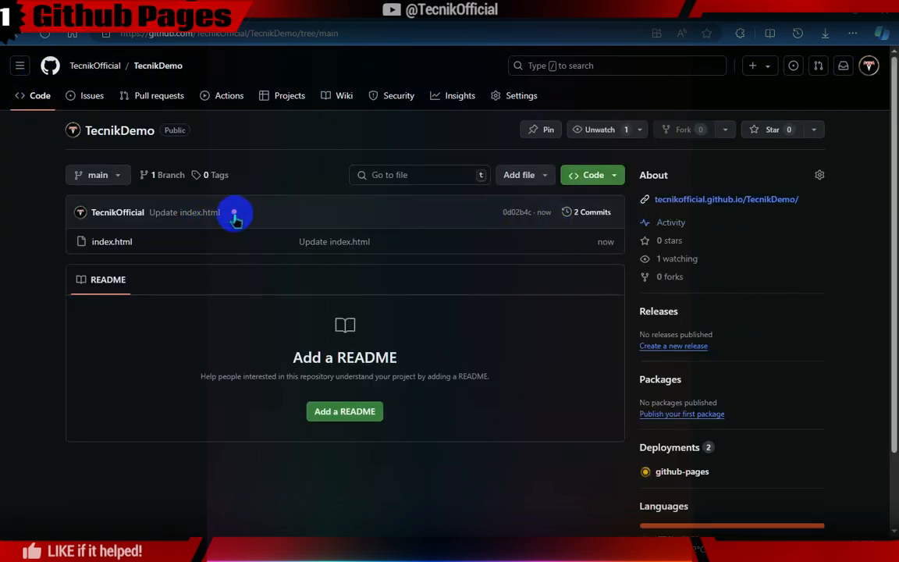
click(235, 214)
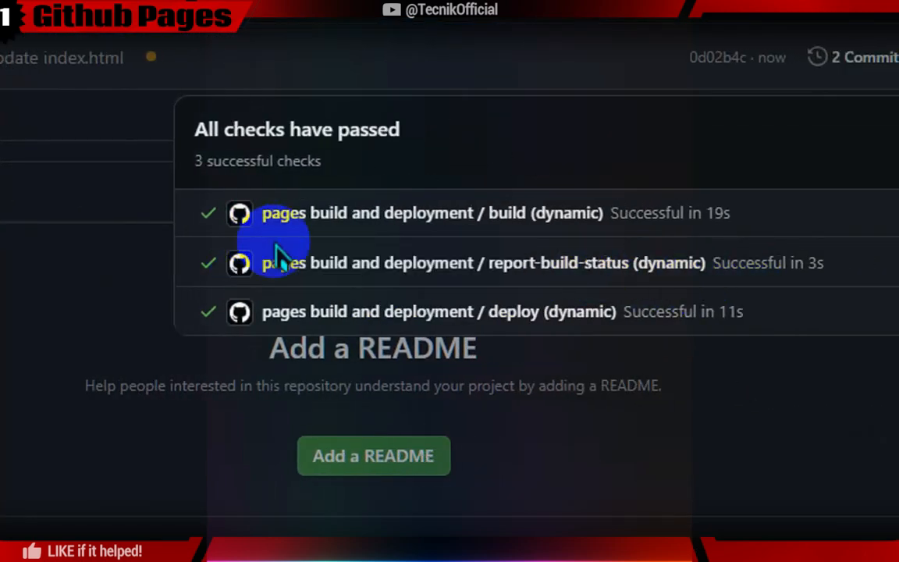
- Open the published TecnikDemo site from the repository's About details in a new tab and view it
right_click(691, 201)
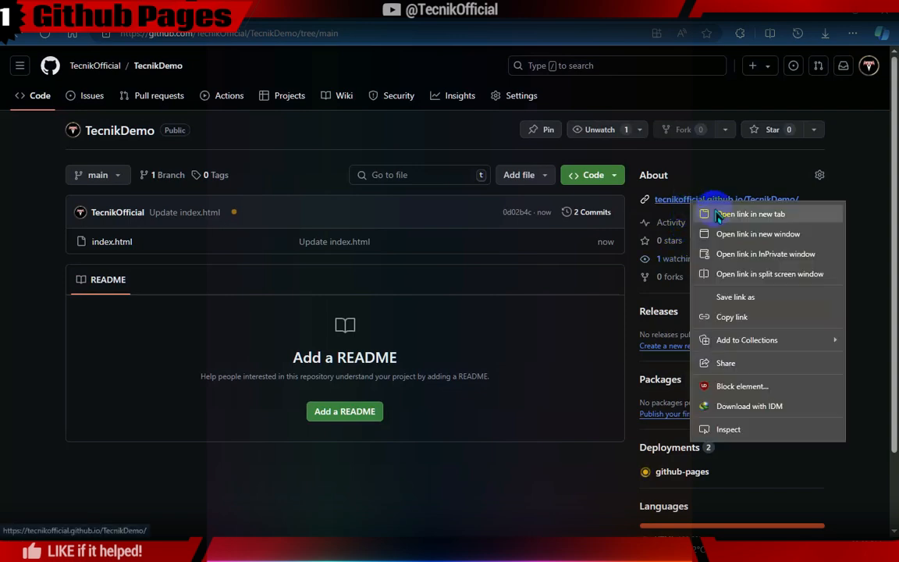
click(718, 216)
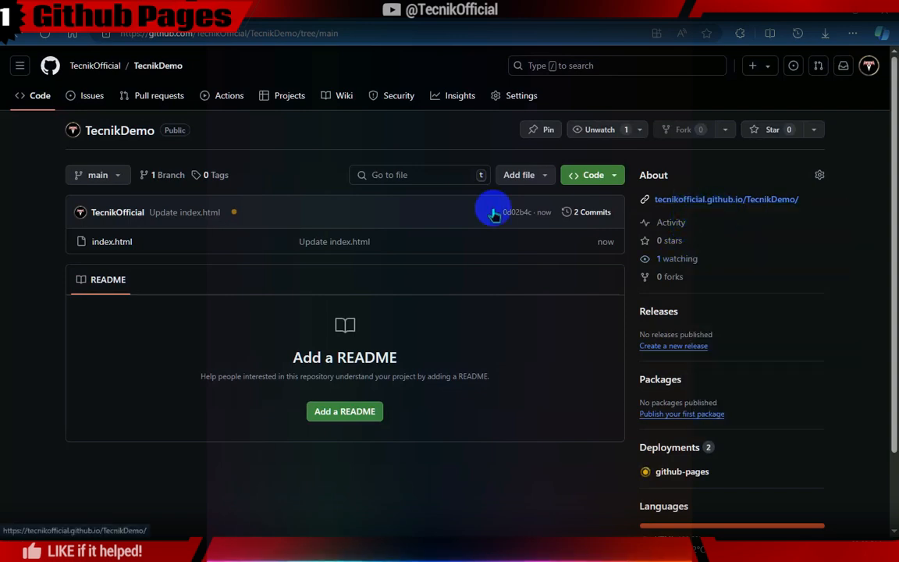
click(225, 12)
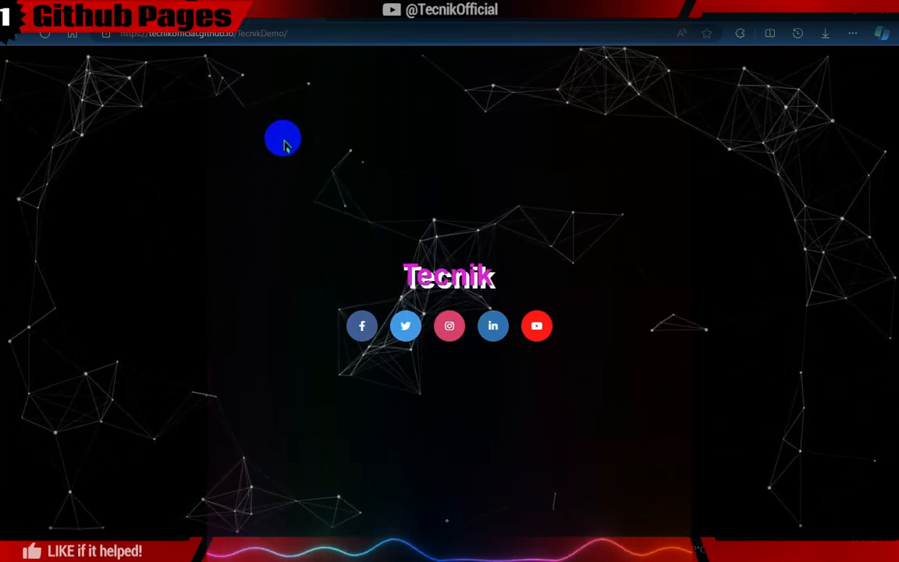
- Open the TecnikOfficial.github.io repository, open its backup link in a new tab and examine the site's address
click(300, 12)
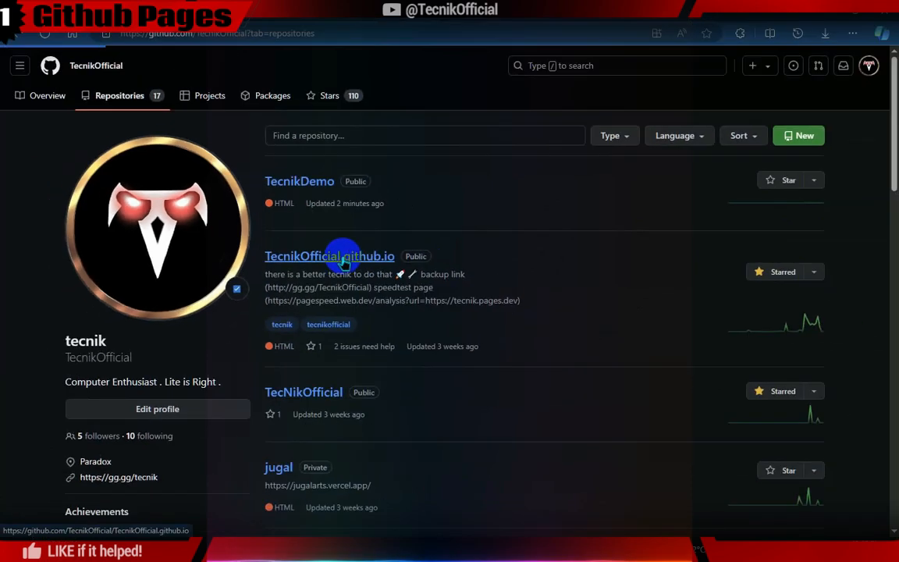
click(461, 295)
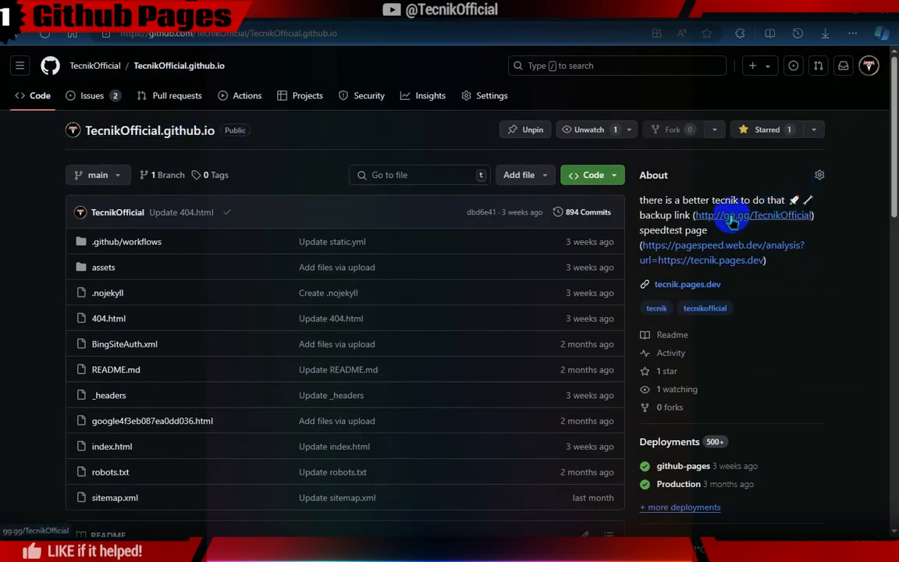
right_click(732, 221)
click(758, 232)
click(283, 14)
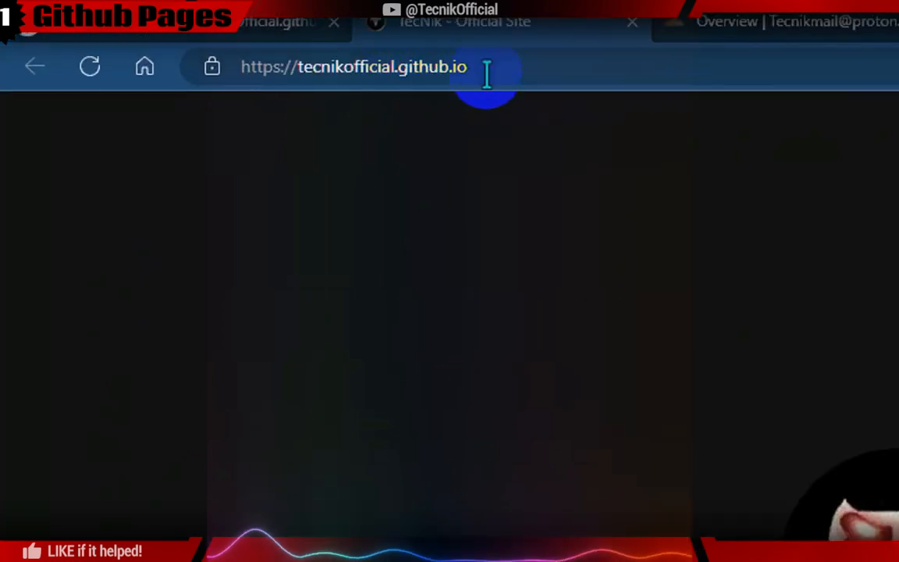
drag(487, 75, 201, 70)
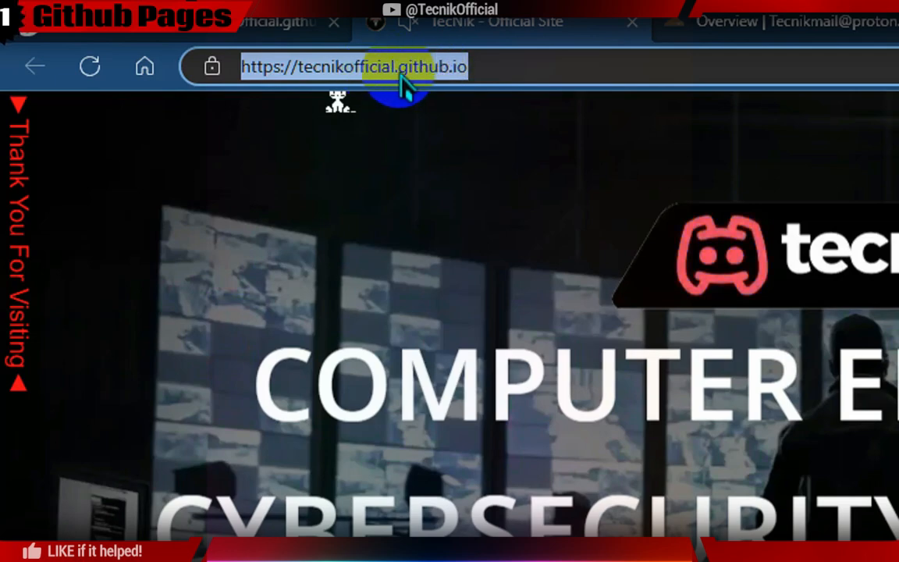
click(468, 68)
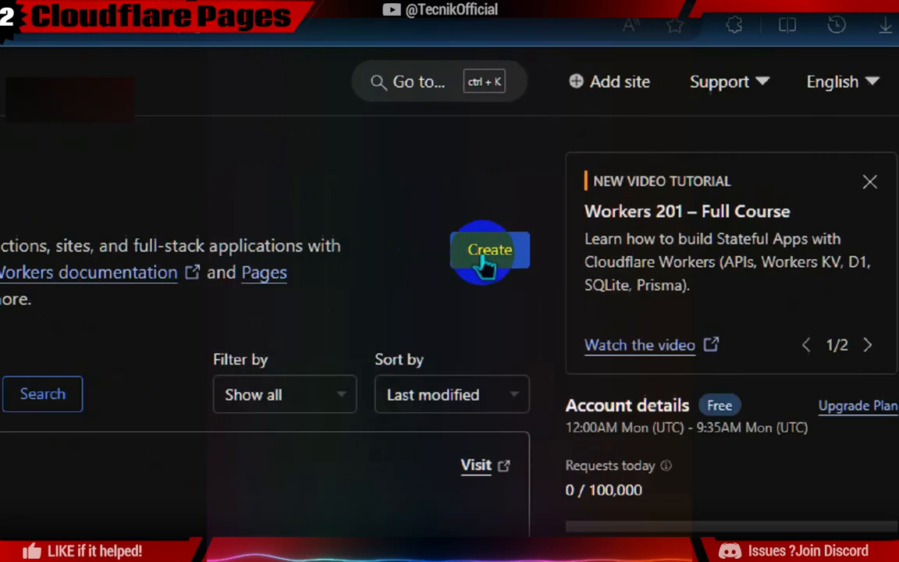
- Start creating a Pages application by direct asset upload in the Cloudflare dashboard
click(467, 279)
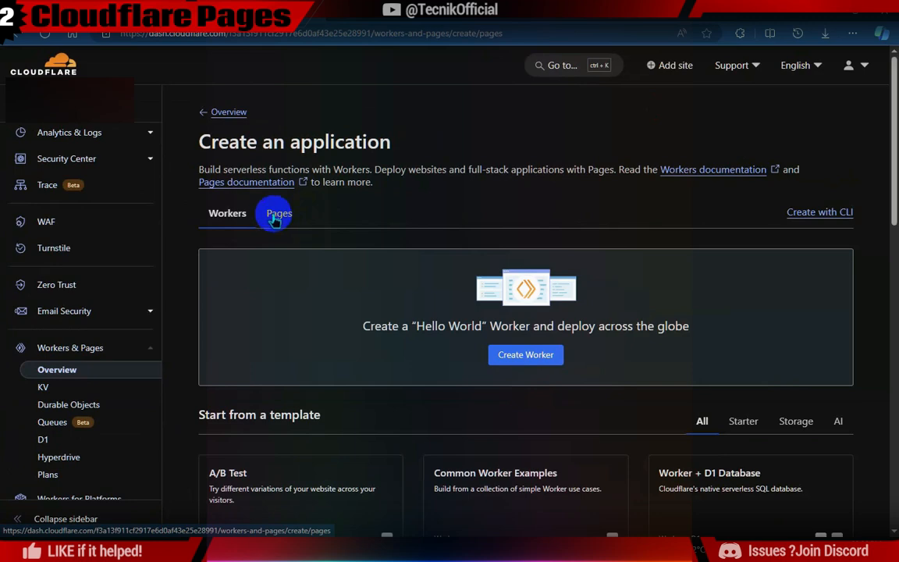
click(276, 221)
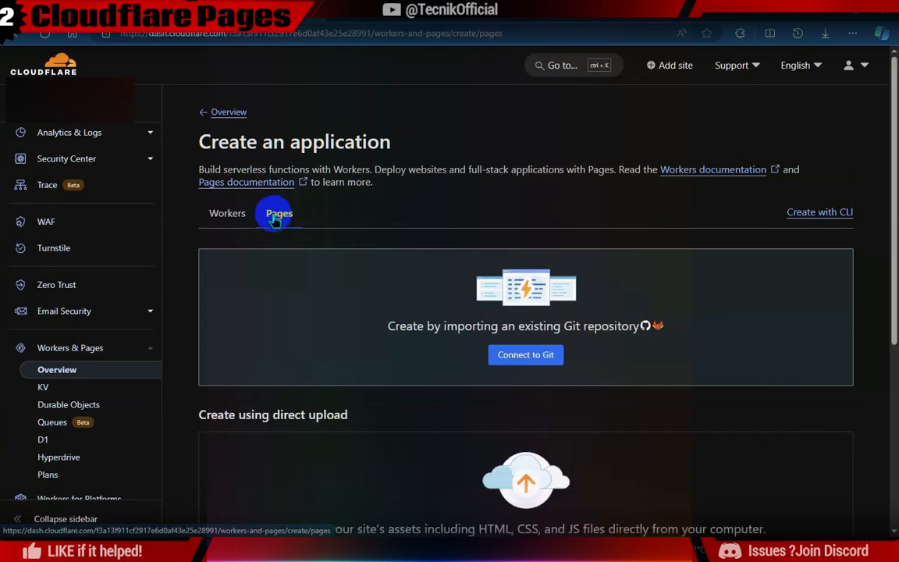
scroll(547, 353, down, 3)
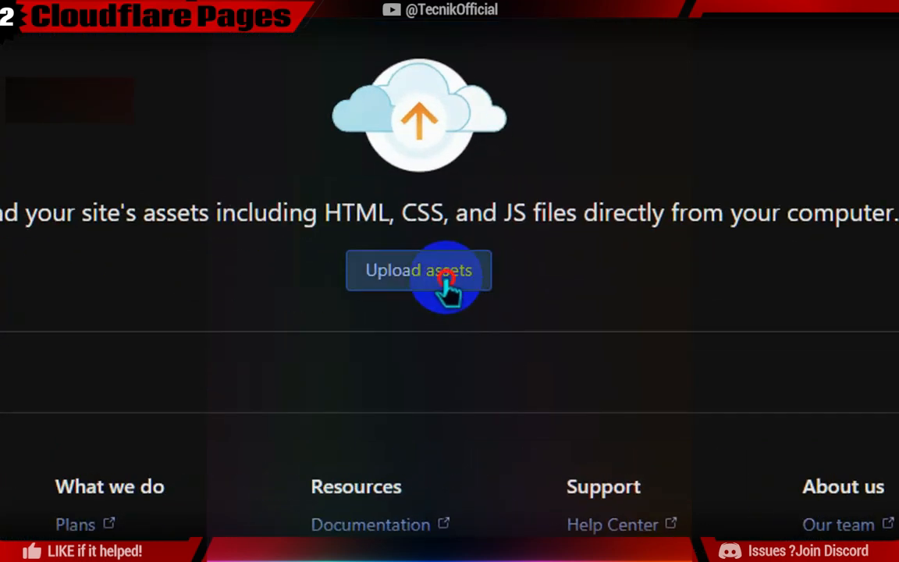
click(536, 351)
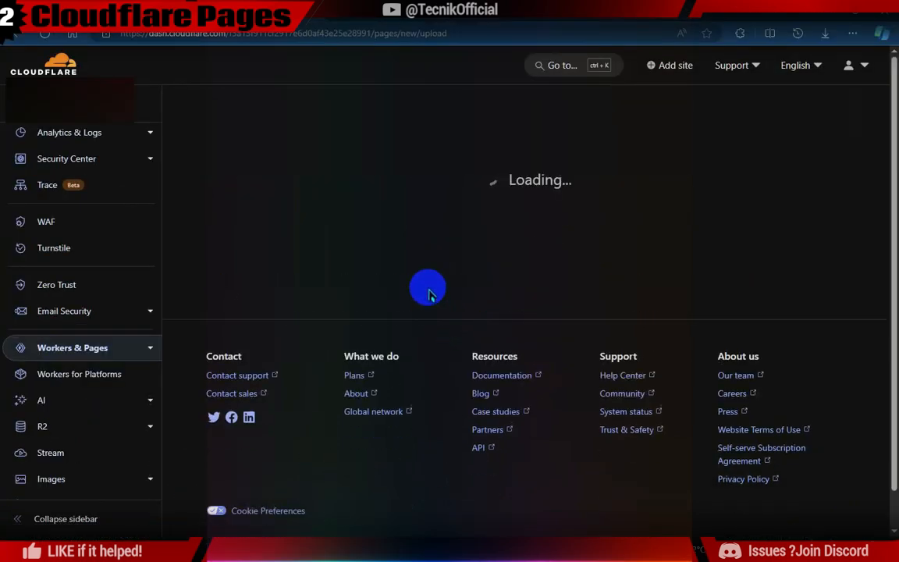
- Name the project tecnikdemo and create it
click(355, 339)
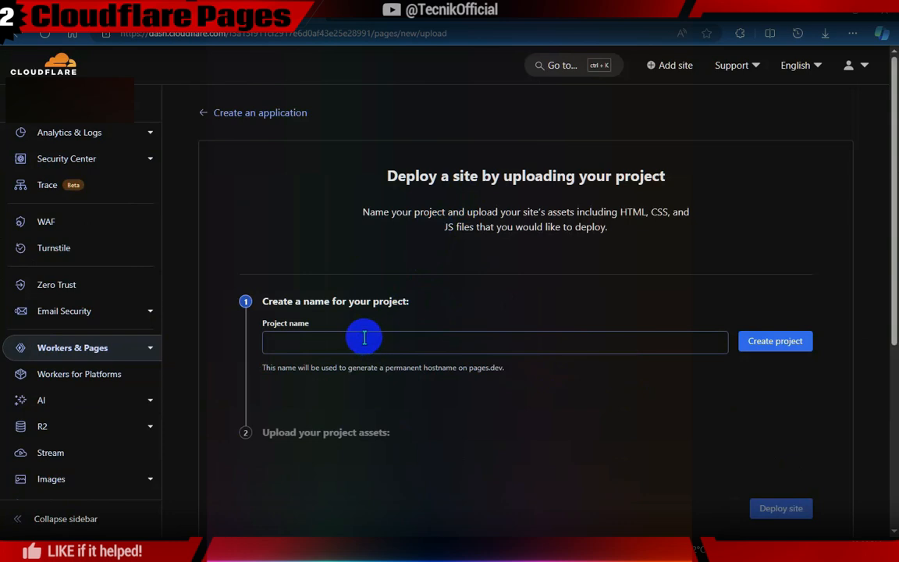
click(347, 350)
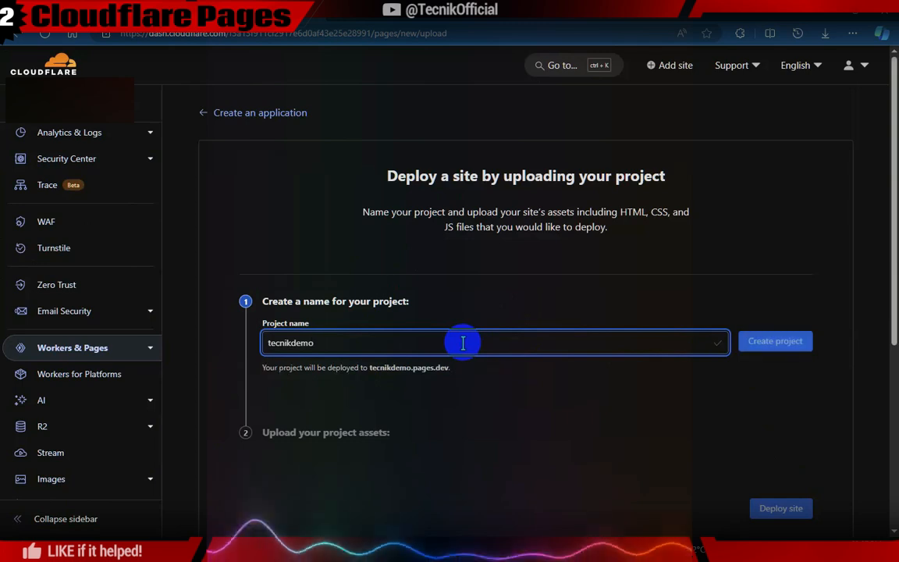
scroll(892, 277, down, 2)
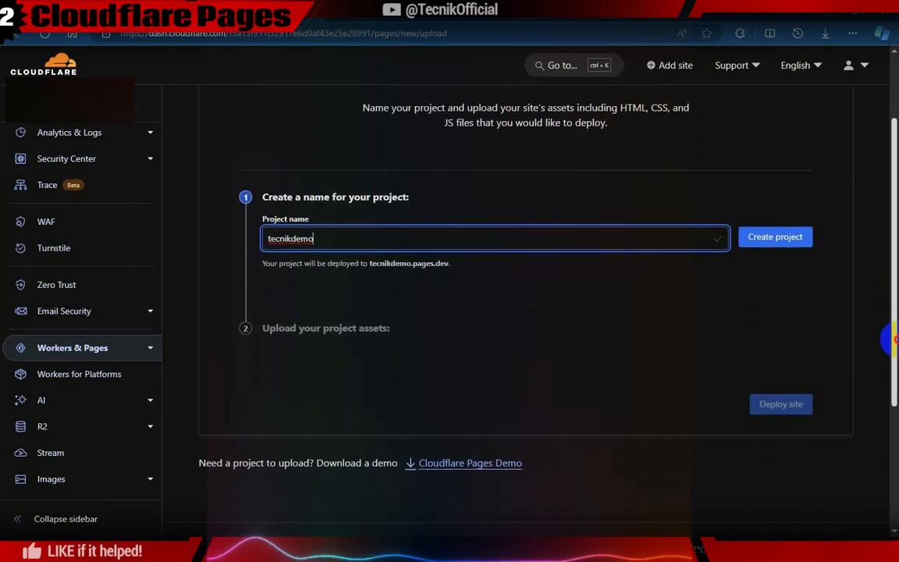
click(775, 234)
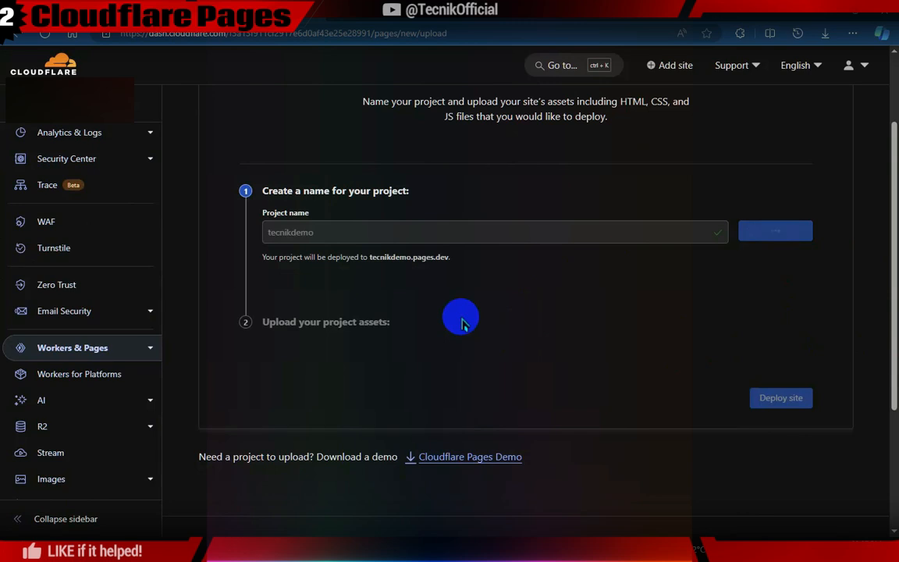
- Try to upload index.html from the desktop as the project's assets
scroll(891, 281, down, 1)
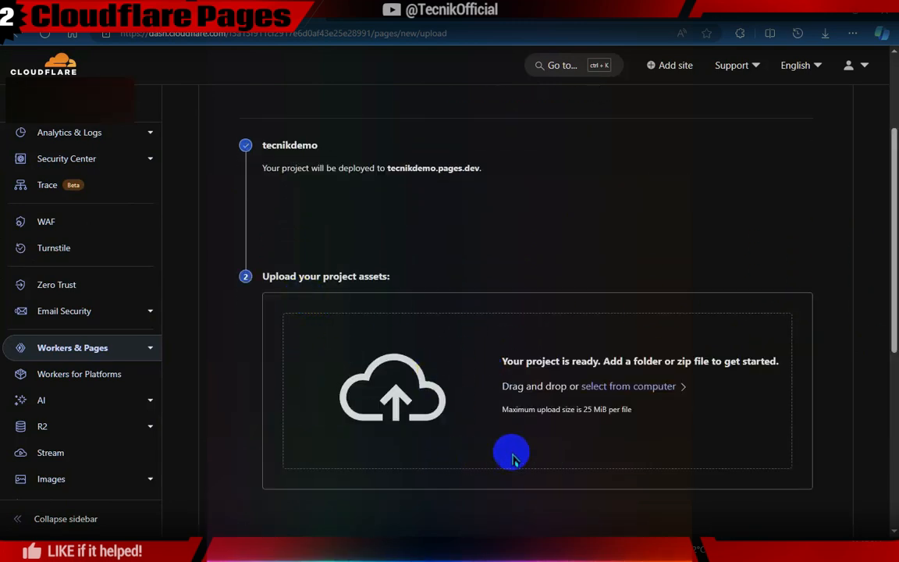
key(super+d)
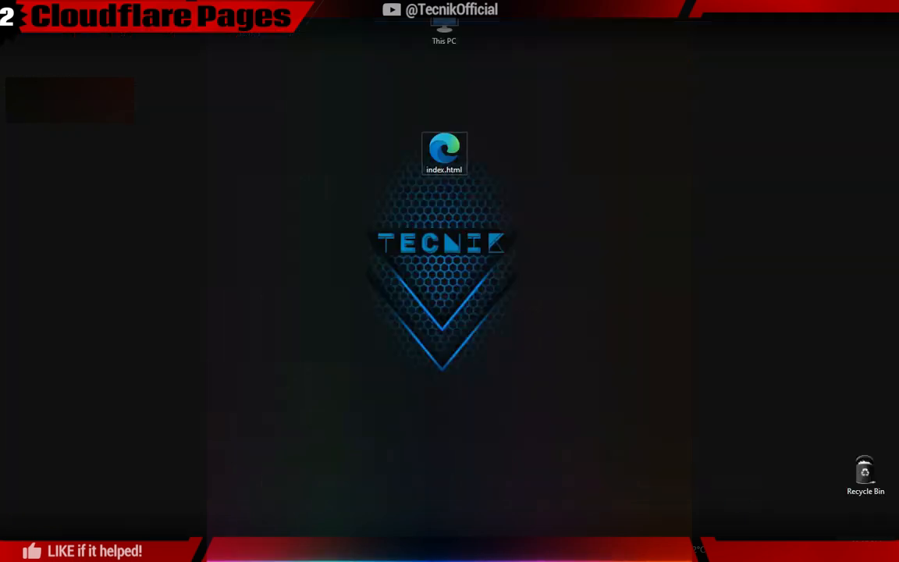
key(super+d)
drag(400, 238, 499, 402)
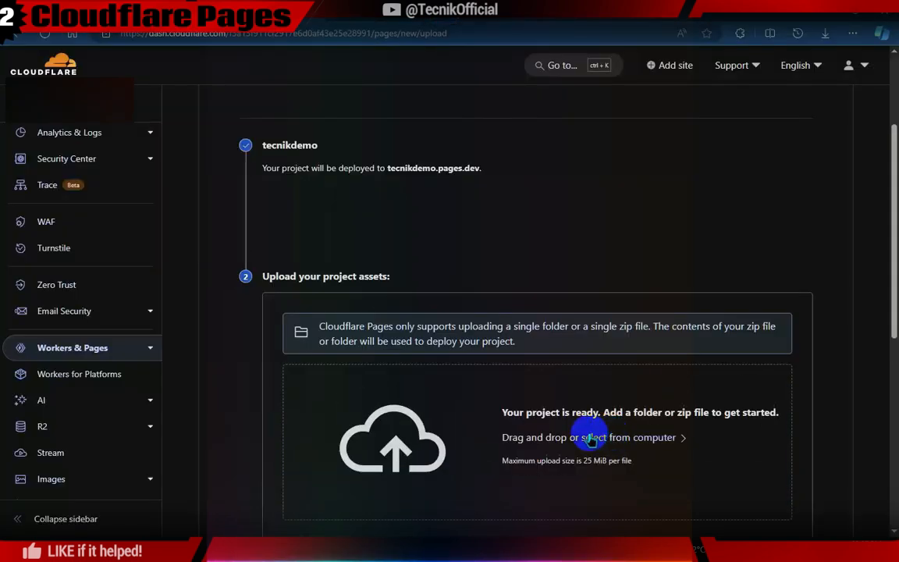
- Compress index.html on the desktop into an archive named index.zip, using the ZIP format
drag(895, 235, 896, 287)
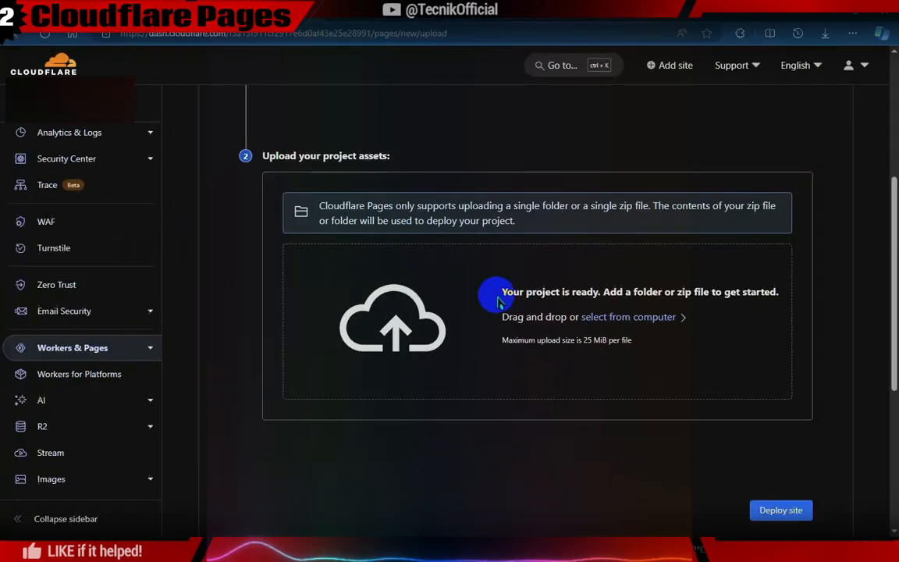
click(820, 17)
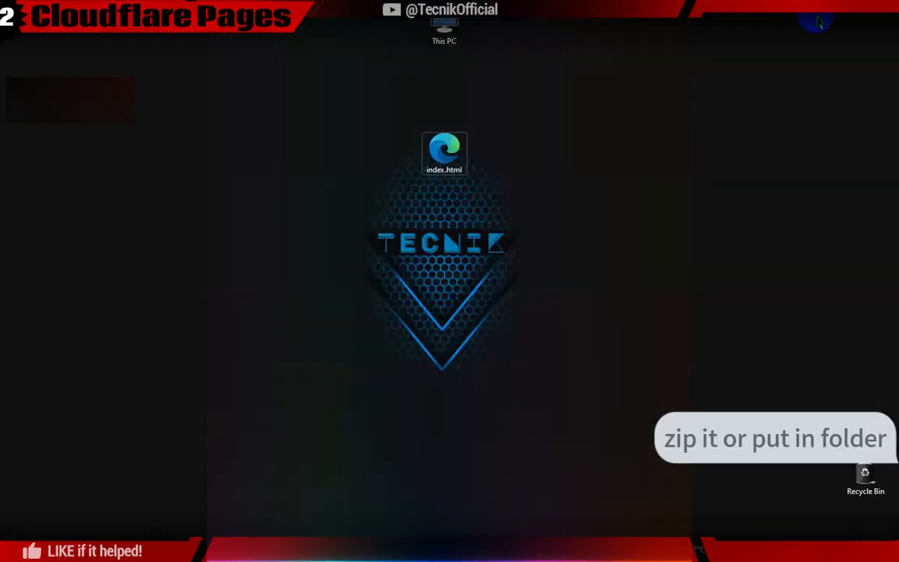
right_click(448, 149)
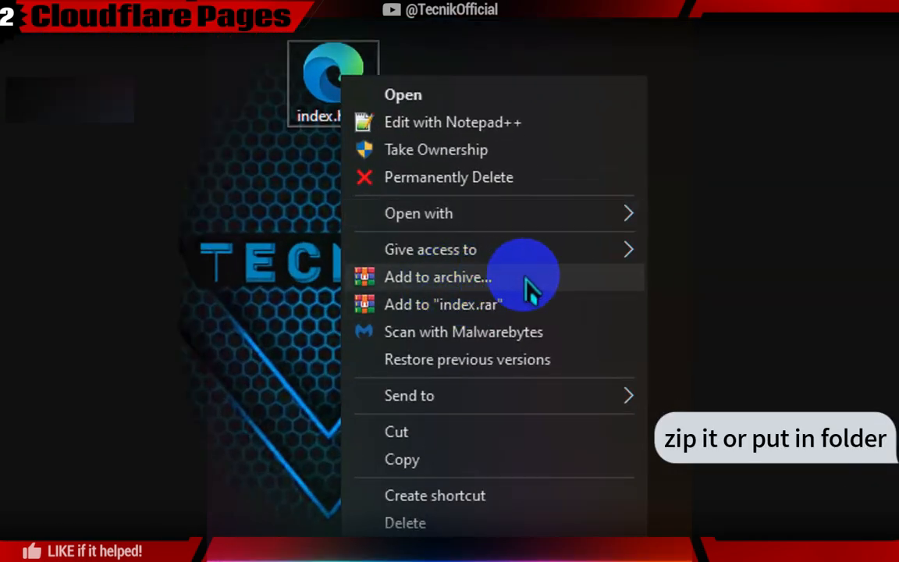
click(524, 289)
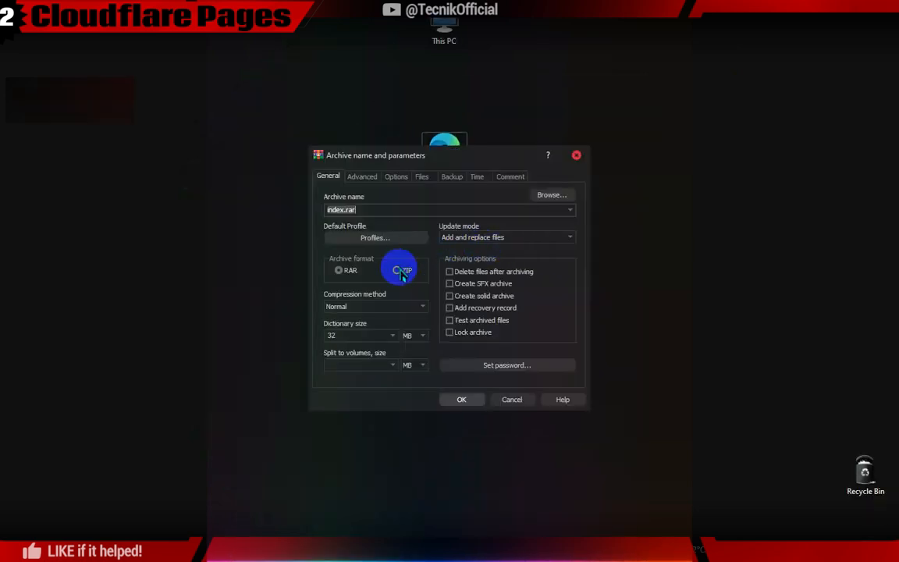
click(400, 271)
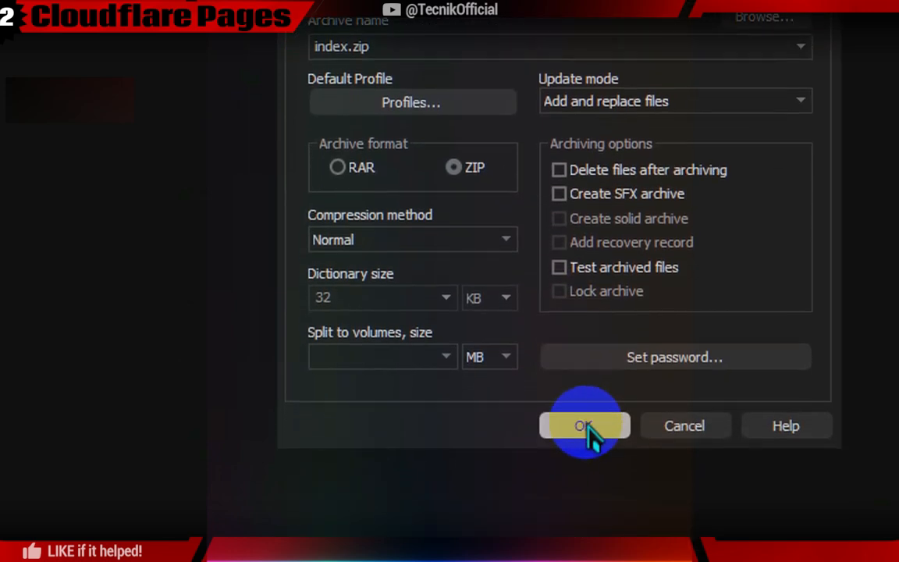
click(586, 427)
- Upload index.zip from the desktop as the project's assets and deploy the site
drag(109, 36, 498, 153)
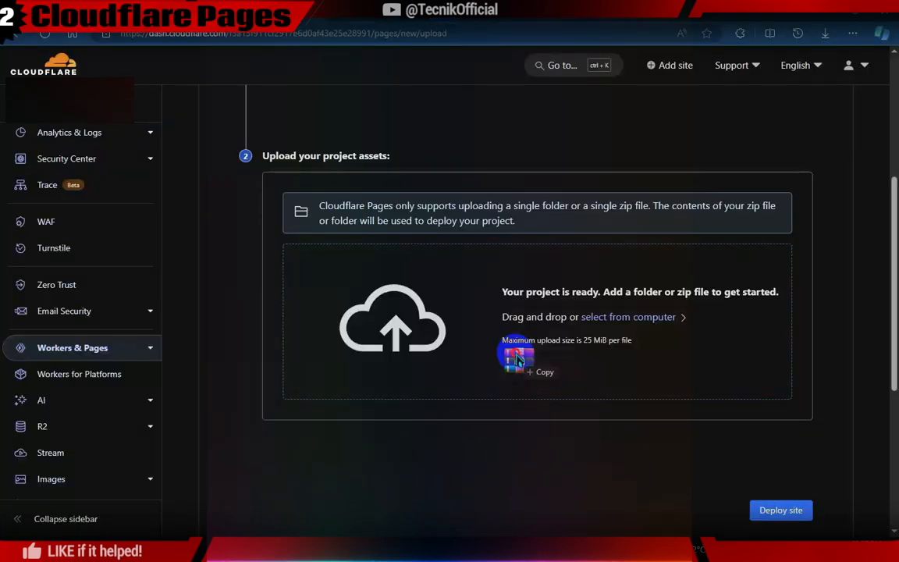
drag(501, 378, 428, 309)
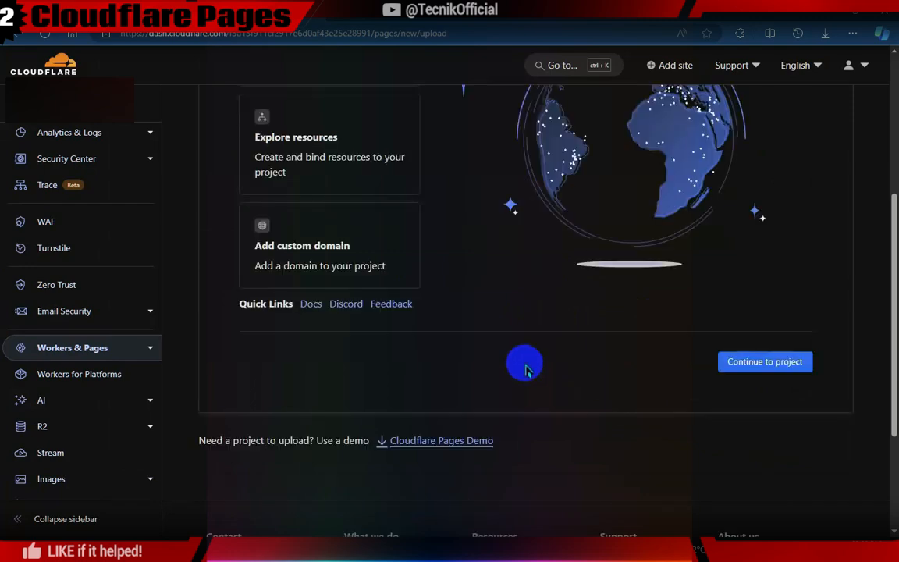
- Open the deployed site tecnikdemo.pages.dev from the deployment page in a new tab and check its address
scroll(888, 196, up, 4)
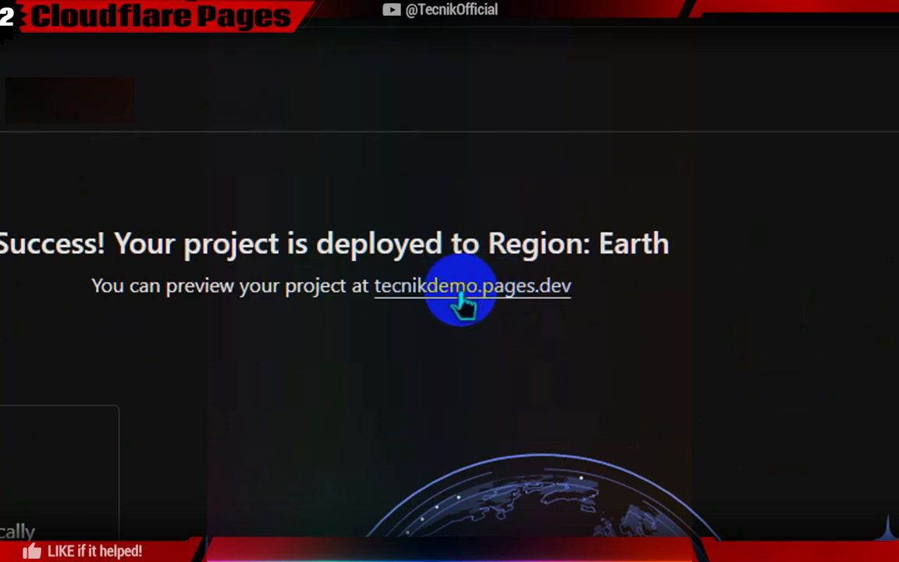
right_click(461, 292)
click(616, 230)
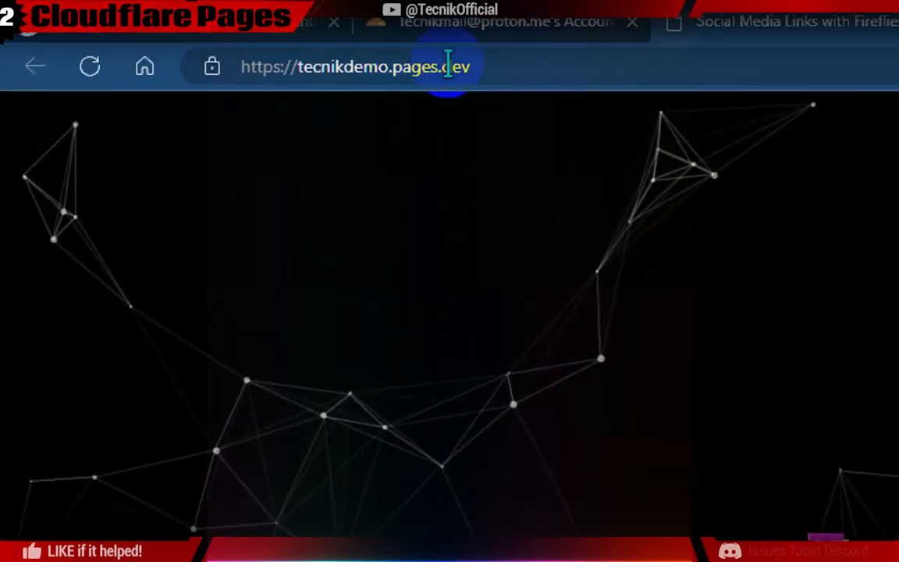
click(460, 66)
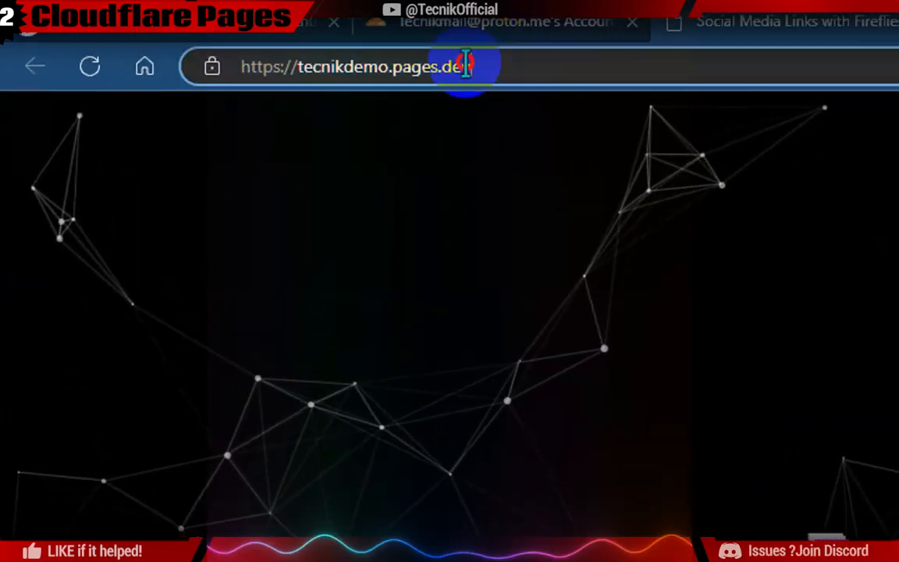
click(415, 70)
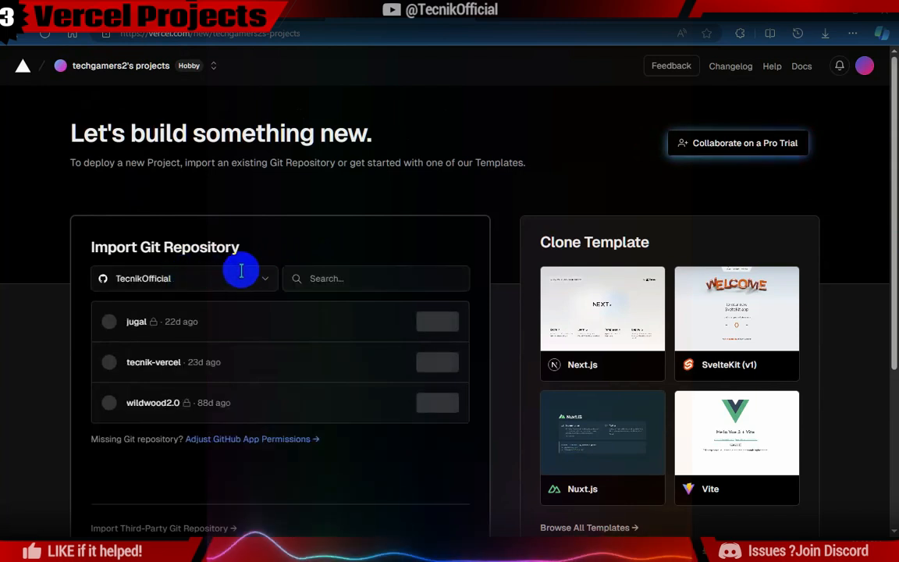
- On Vercel's new project page, adjust the GitHub app permissions to add the TecnikDemo repository to the selected repositories and save
click(257, 279)
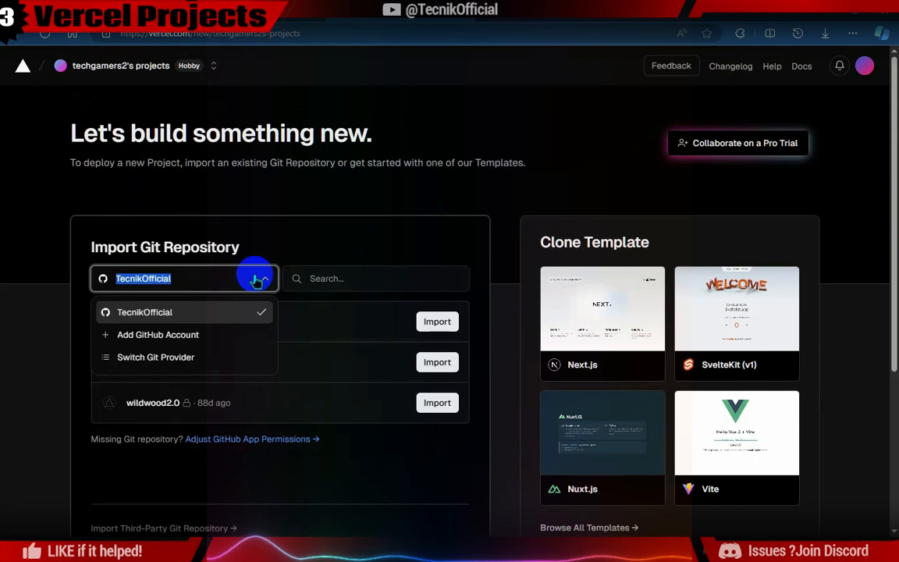
click(257, 279)
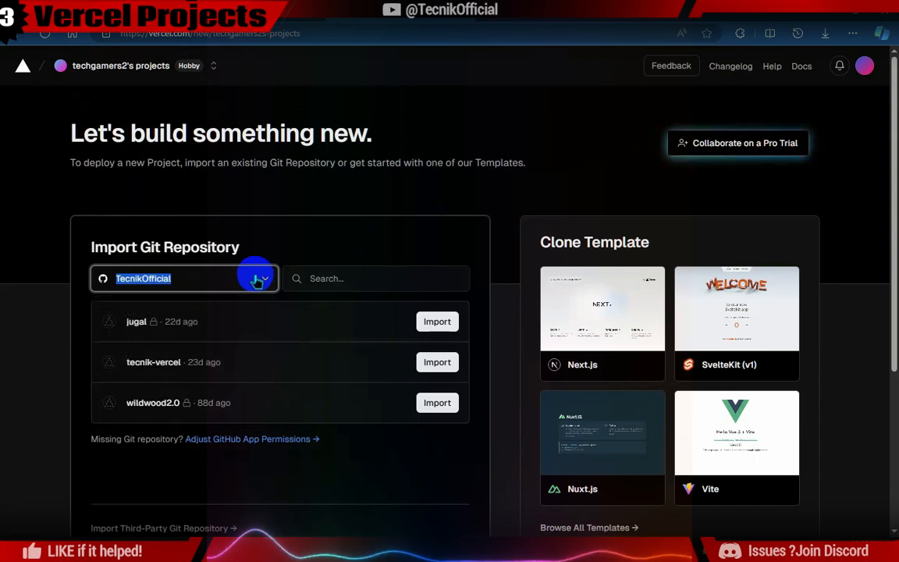
click(260, 440)
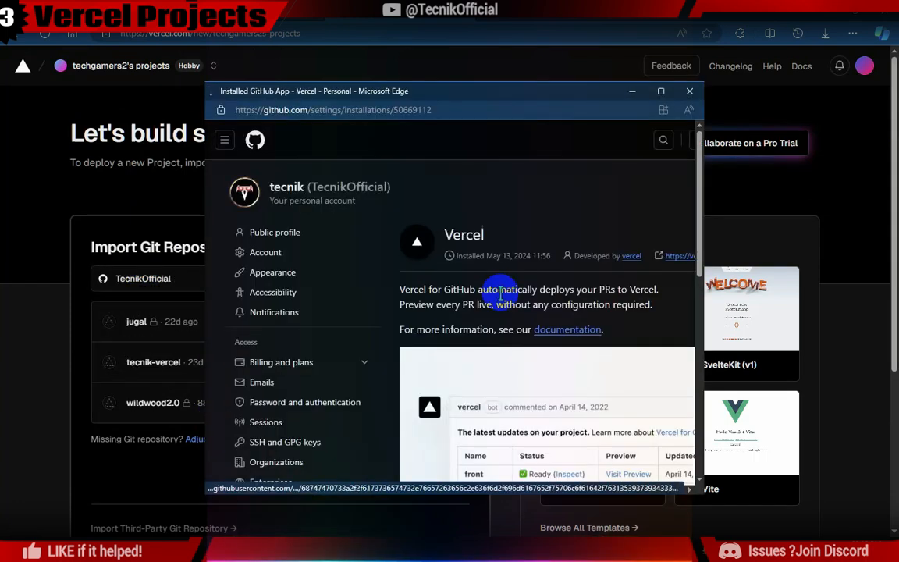
drag(700, 210, 728, 382)
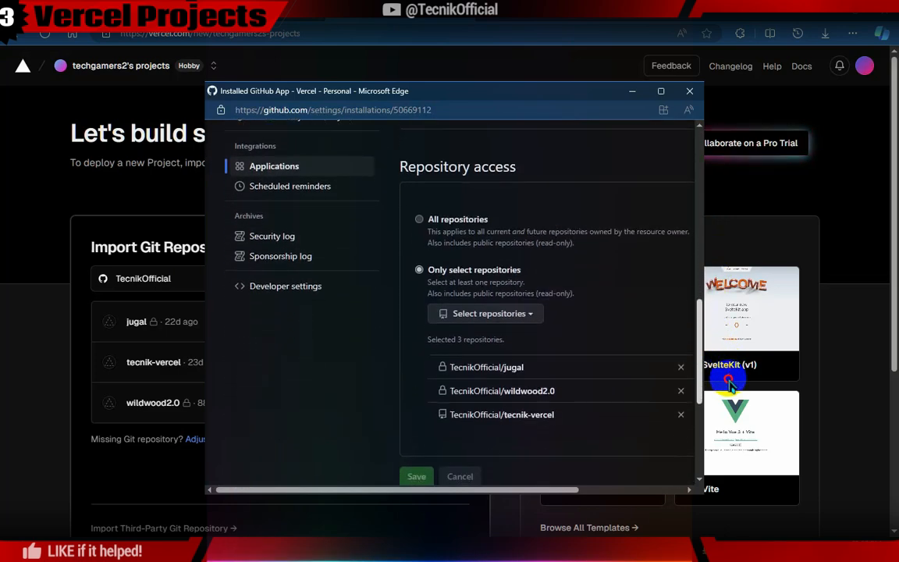
click(499, 314)
text(demo)
scroll(504, 255, down, 2)
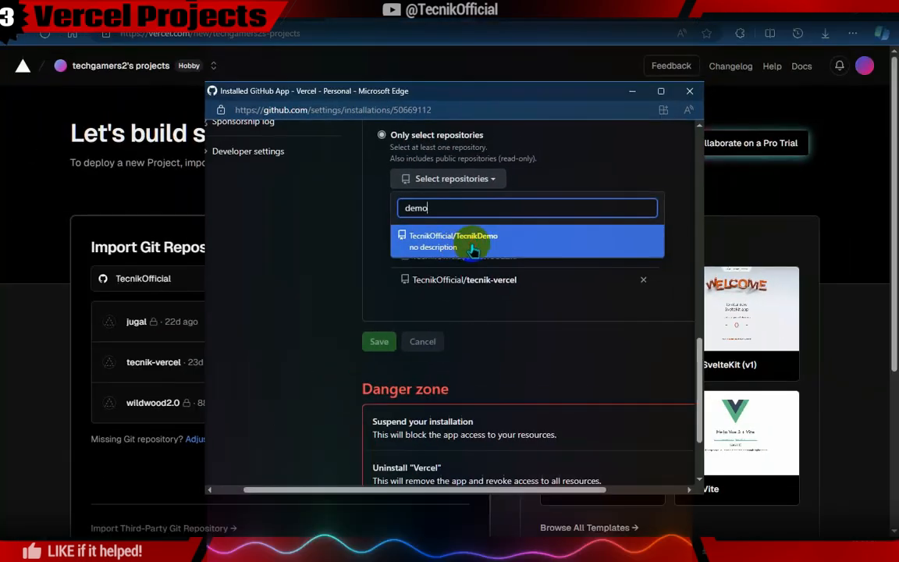
click(473, 248)
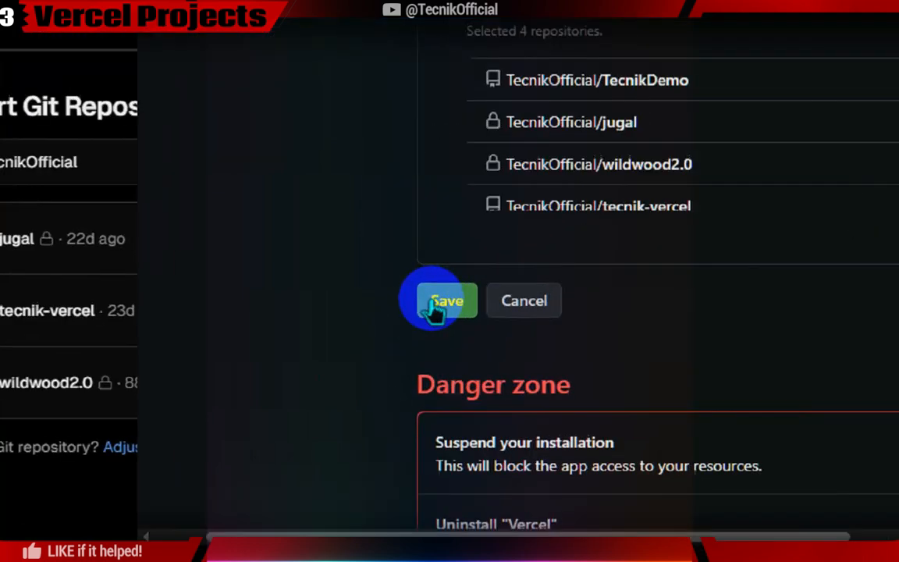
click(377, 357)
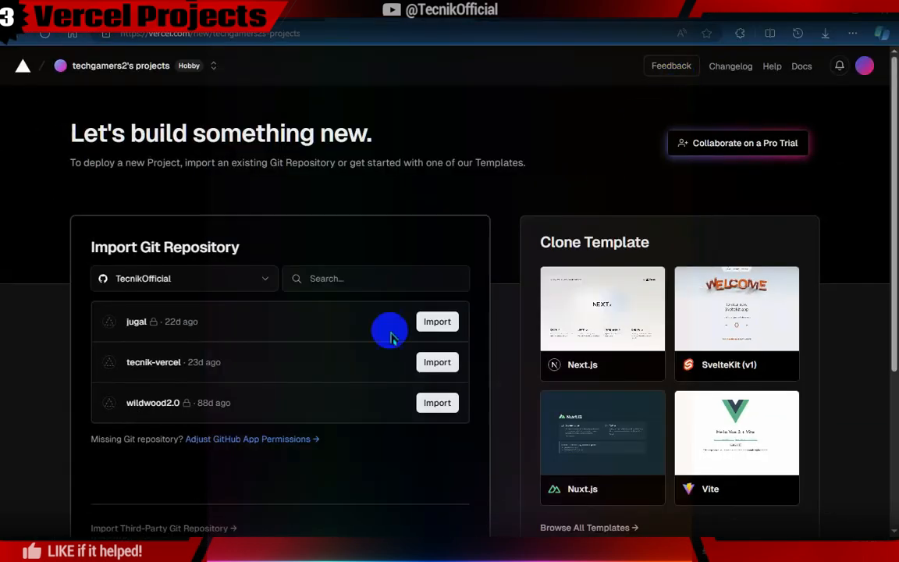
- Import the TecnikDemo repository into Vercel and deploy it as tecnik-demo with the Other framework preset
scroll(889, 195, down, 2)
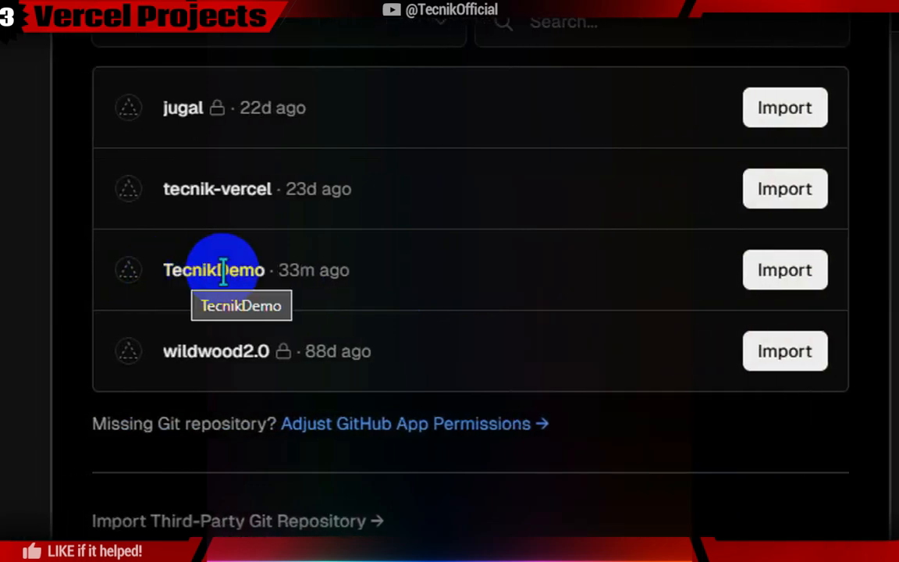
click(765, 281)
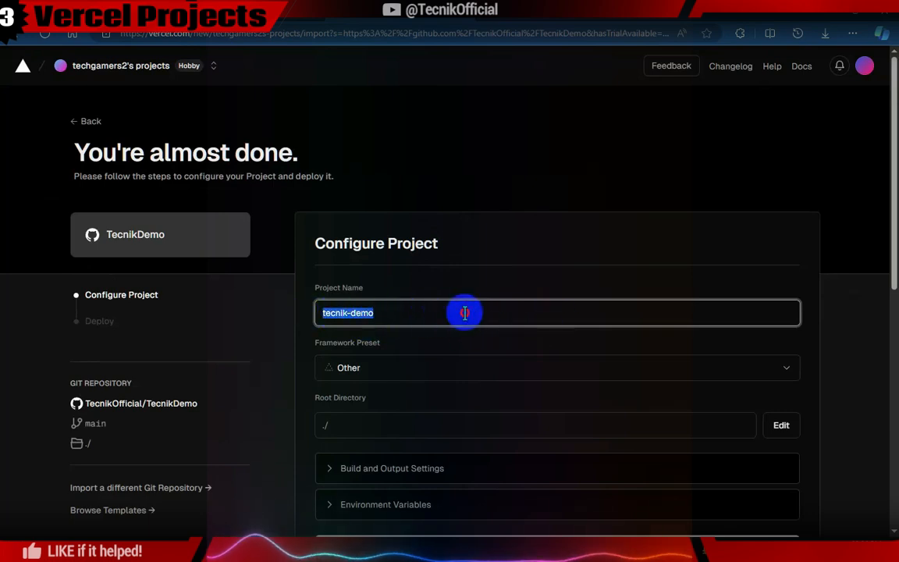
scroll(885, 249, down, 2)
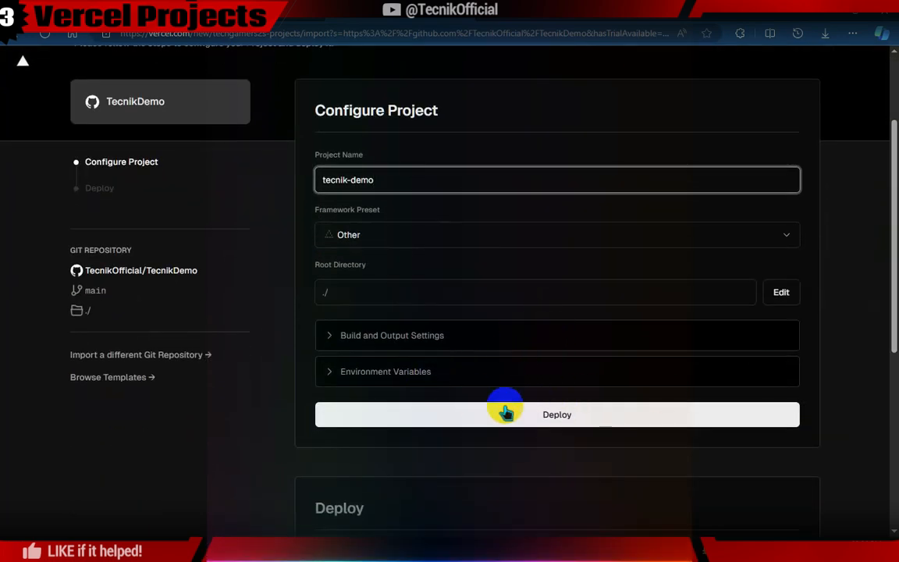
click(485, 421)
drag(893, 259, 892, 298)
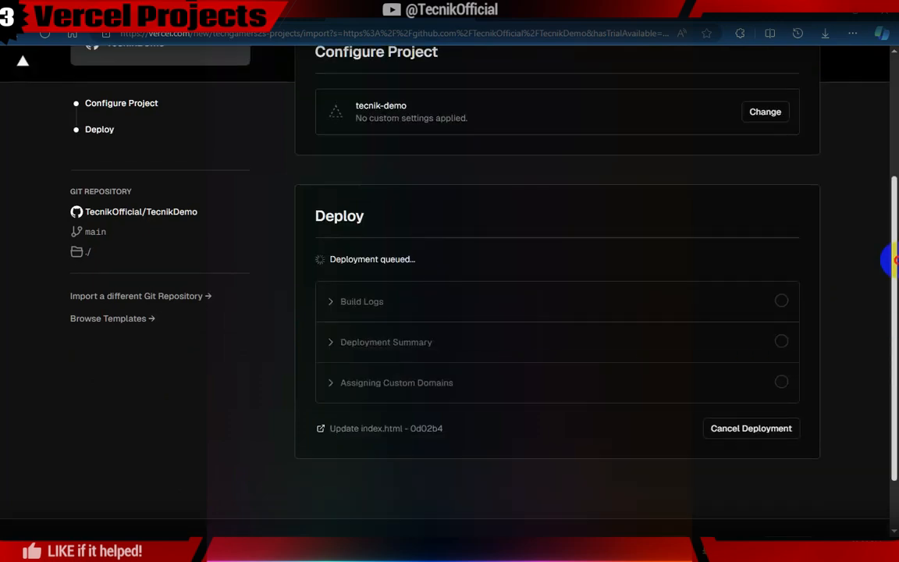
drag(895, 312, 898, 332)
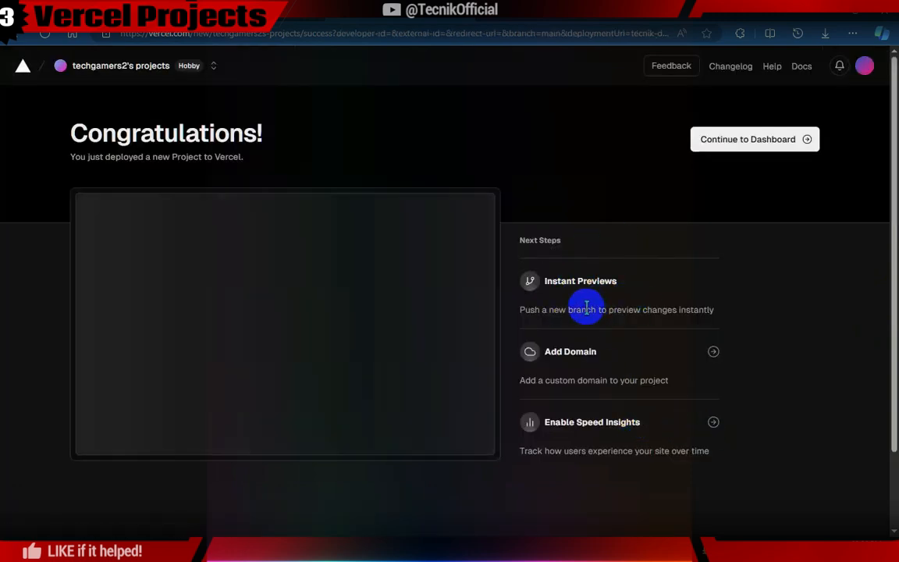
- Open the deployed Vercel site tecnik-demo.vercel.app from its preview in a new tab and check its address
scroll(892, 372, down, 2)
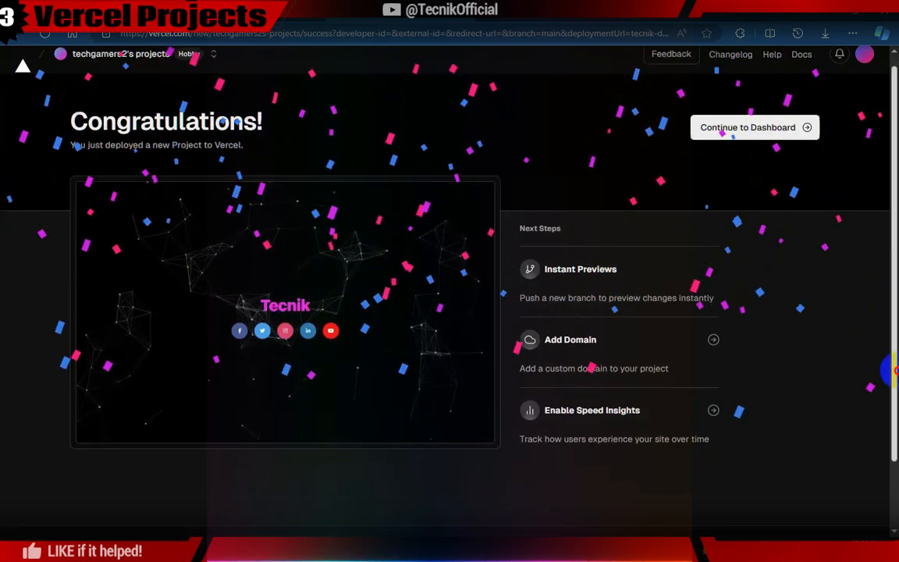
drag(895, 372, 895, 261)
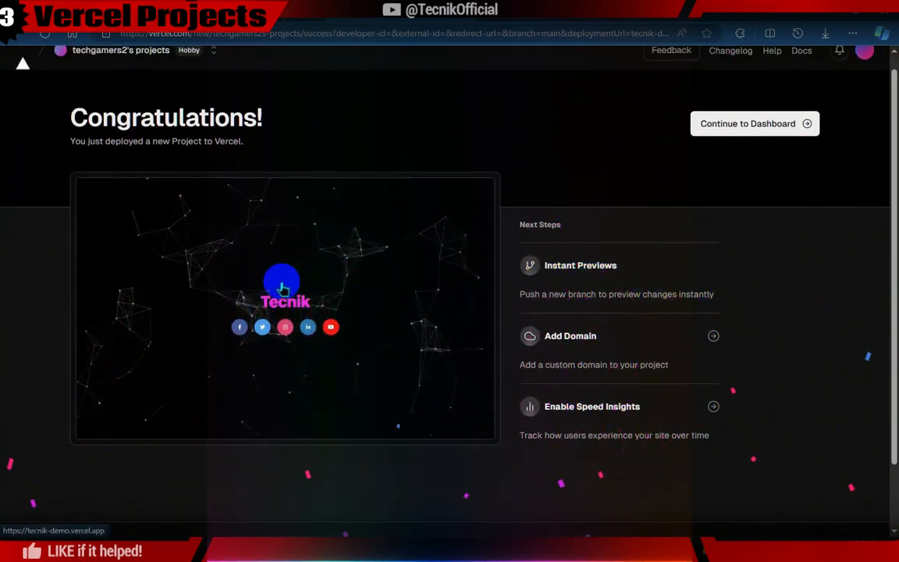
right_click(284, 289)
click(333, 35)
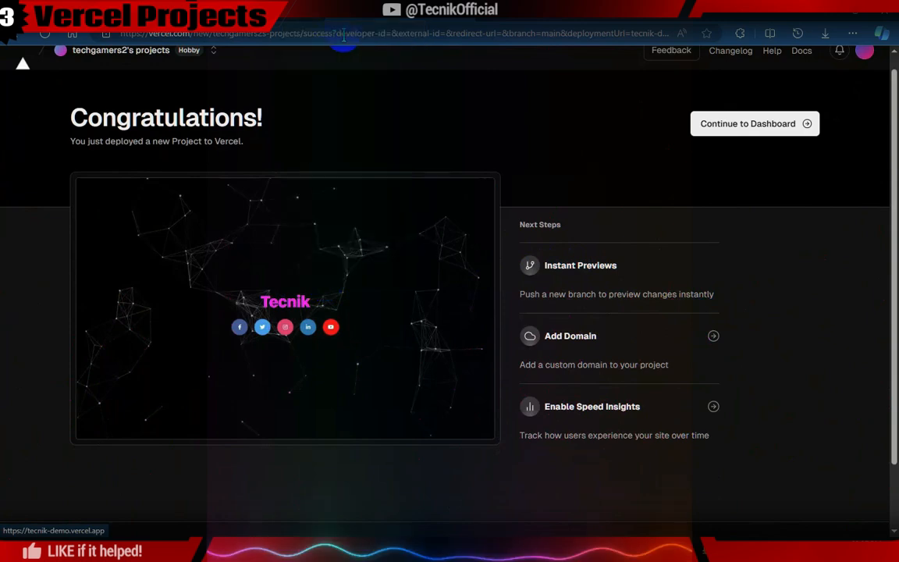
click(568, 11)
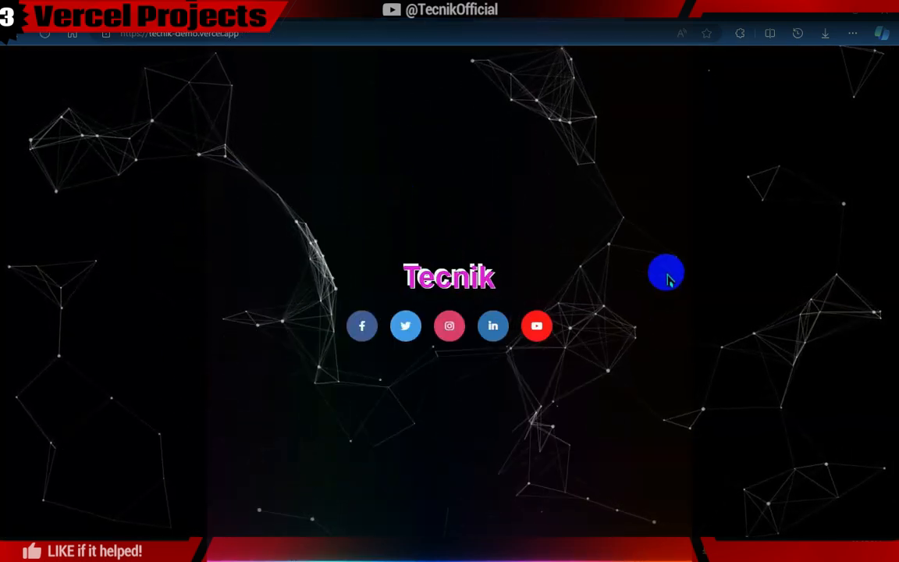
drag(239, 33, 200, 33)
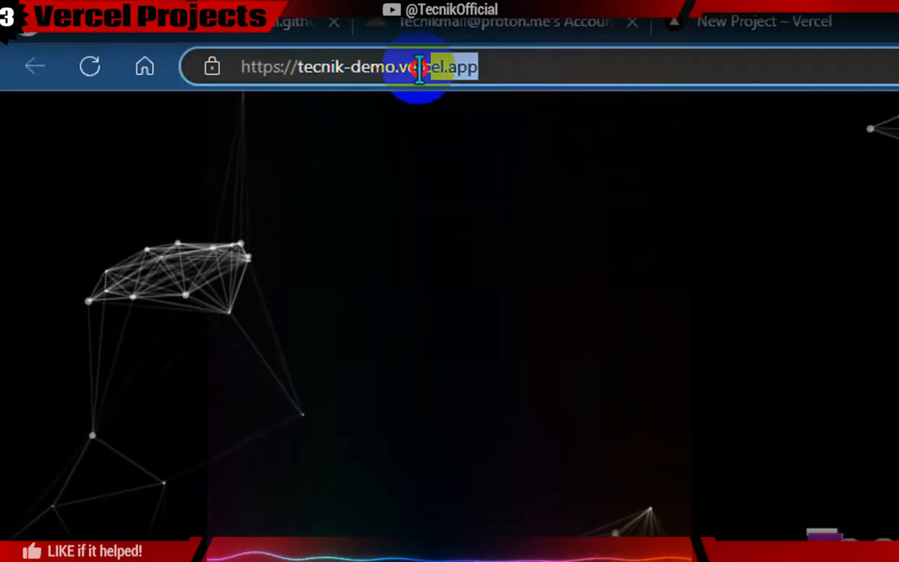
drag(400, 67, 231, 66)
click(618, 64)
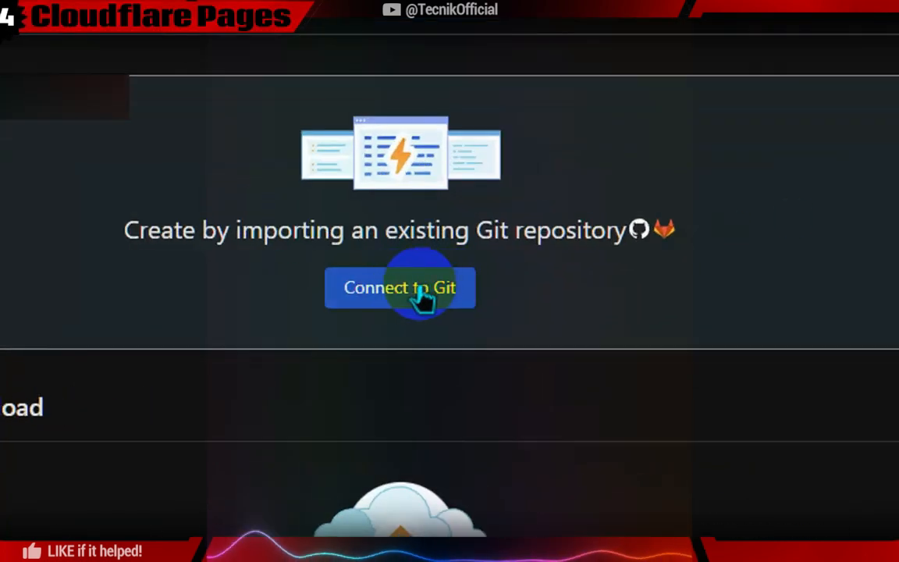
- Start a Git-connected Pages application in Cloudflare and give its GitHub app access to the TecnikDemo repository
click(410, 288)
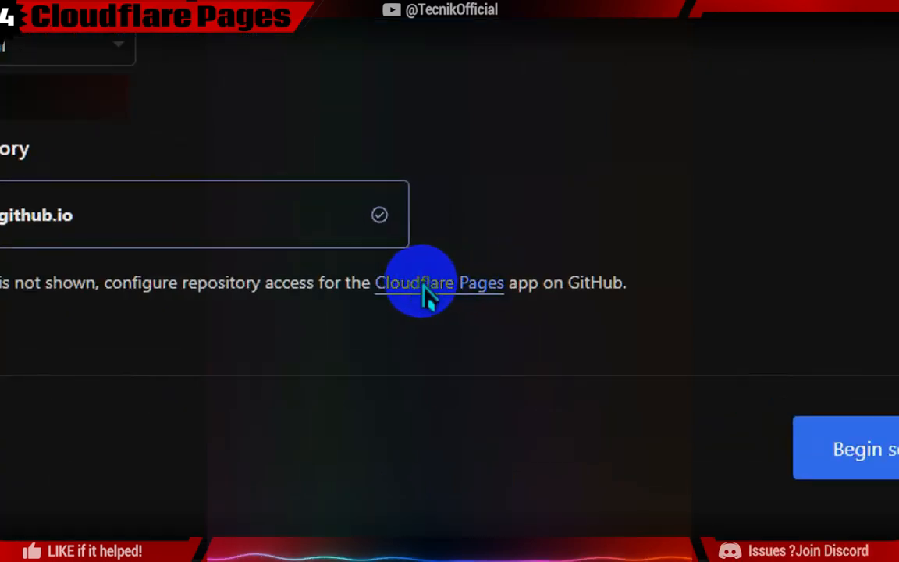
click(423, 286)
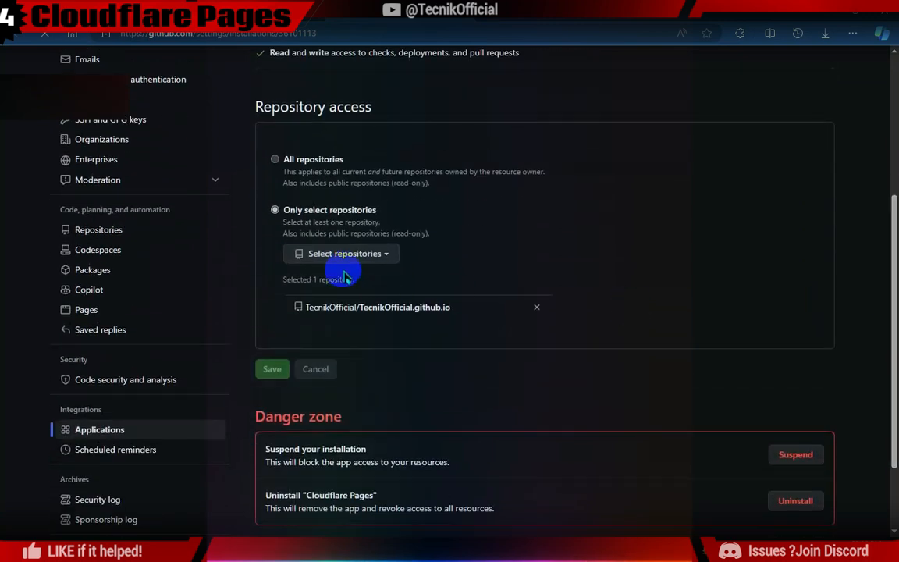
click(344, 258)
text(demo)
click(360, 325)
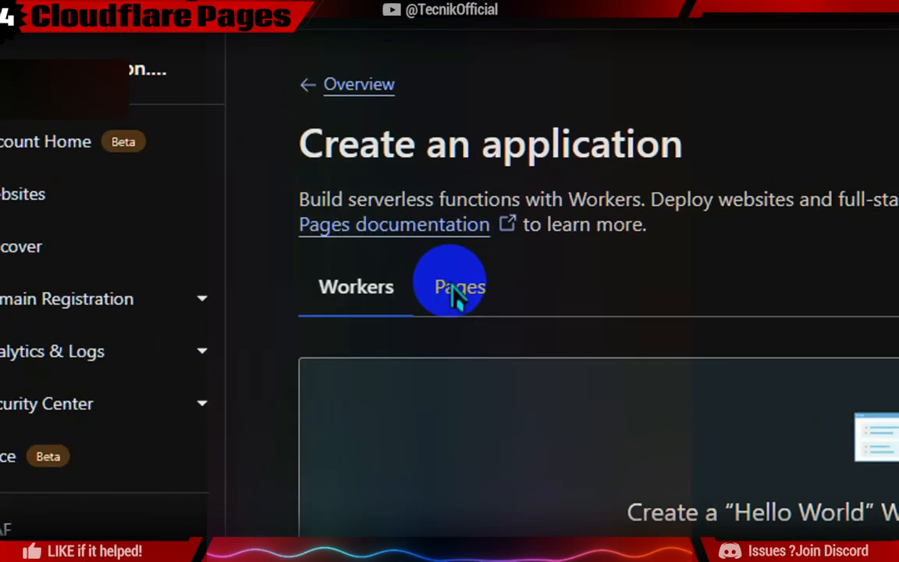
- Create a Pages application from Git again, select the TecnikDemo repository and begin its setup
click(278, 215)
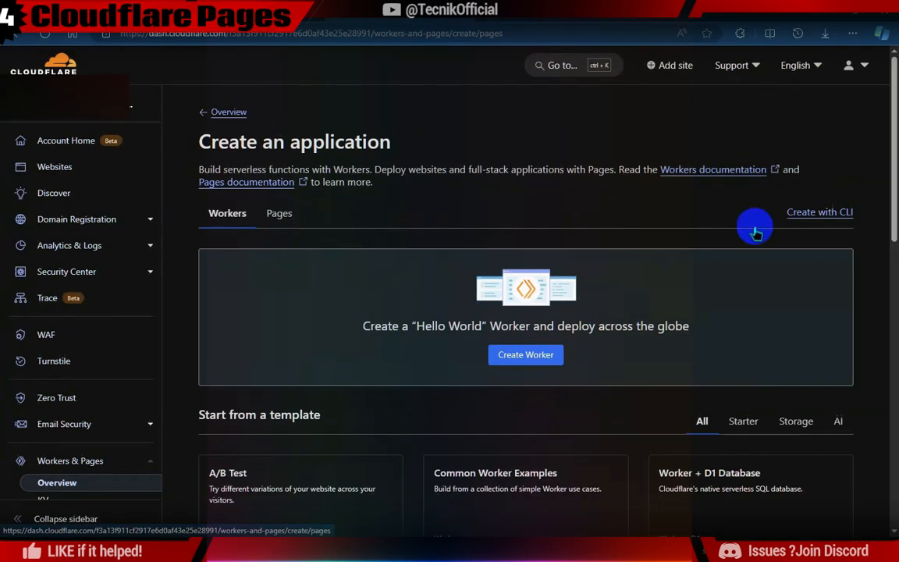
scroll(889, 233, down, 2)
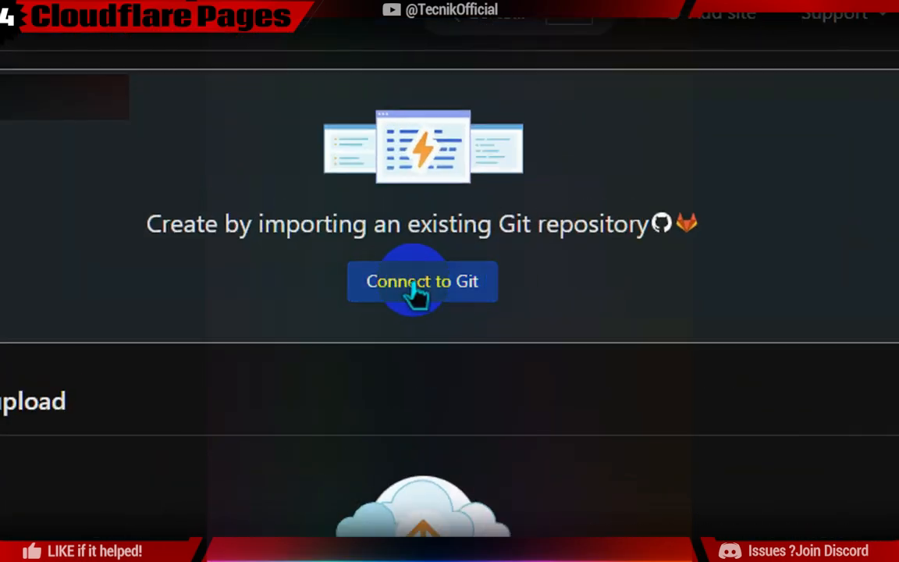
click(417, 290)
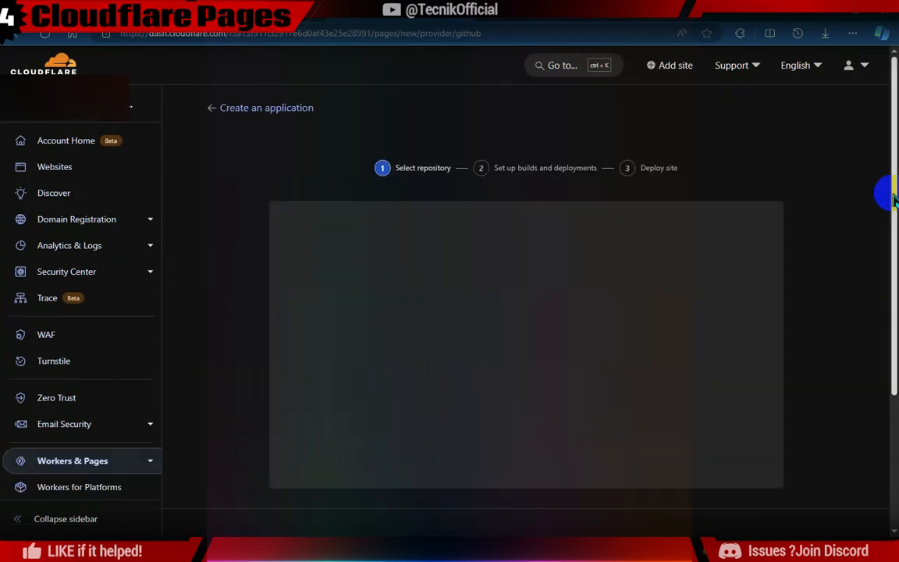
scroll(889, 234, down, 5)
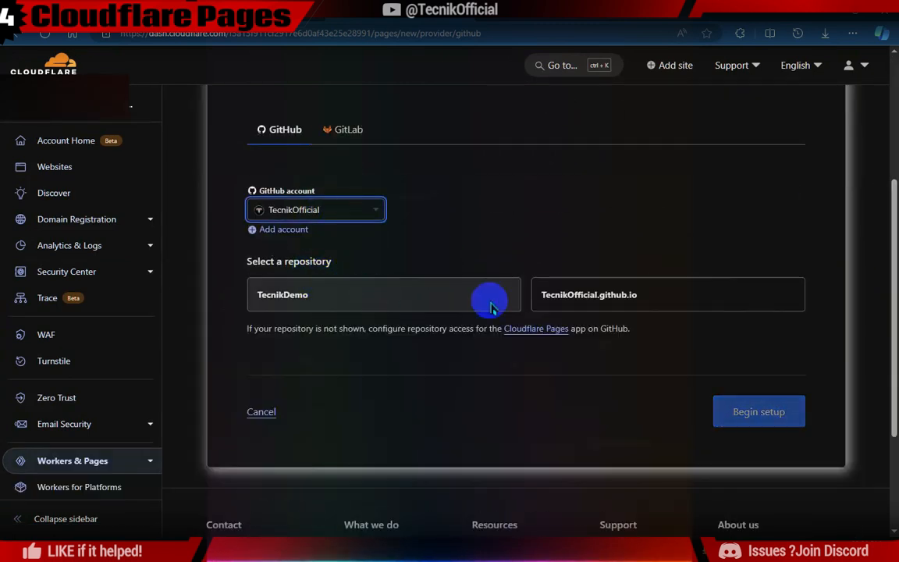
click(415, 294)
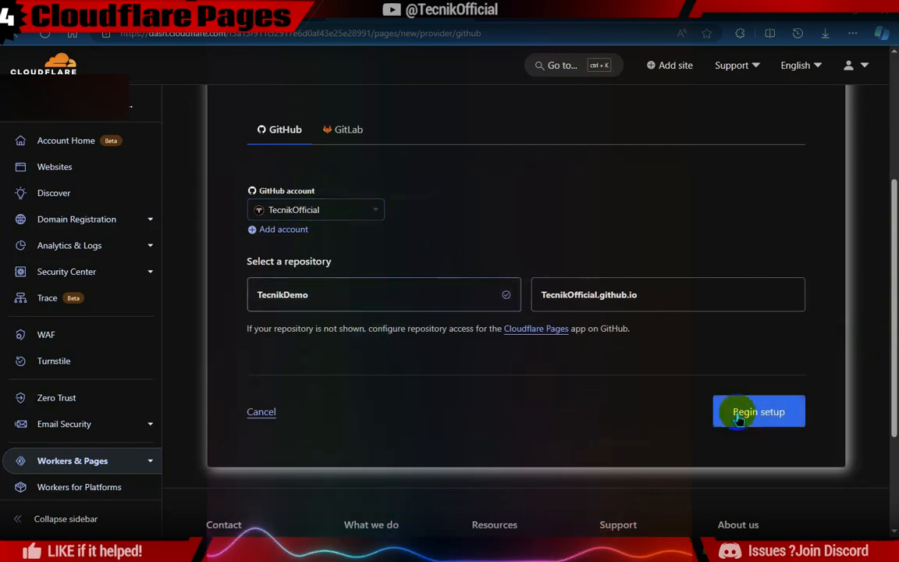
click(755, 405)
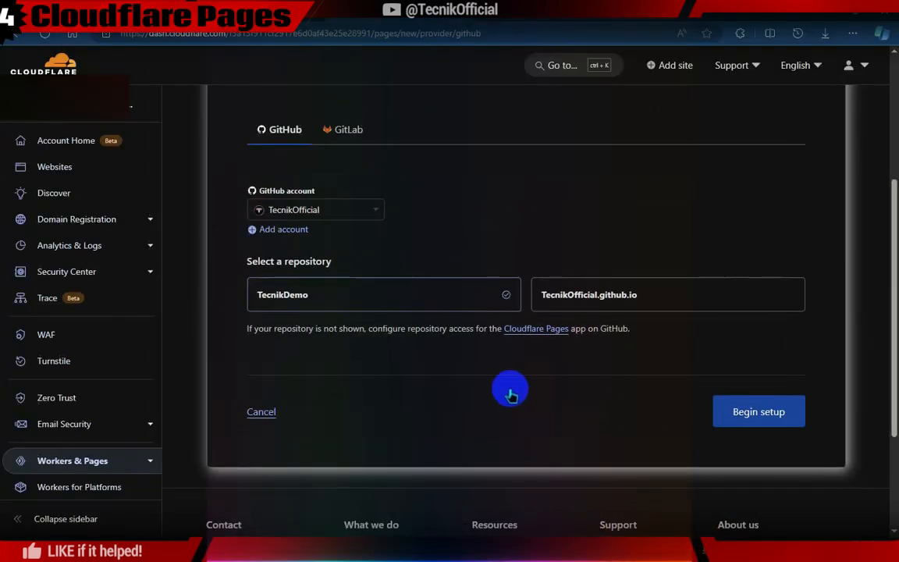
- Save and deploy the Git-connected Pages project for the TecnikDemo repository with main as the production branch
scroll(511, 394, up, 3)
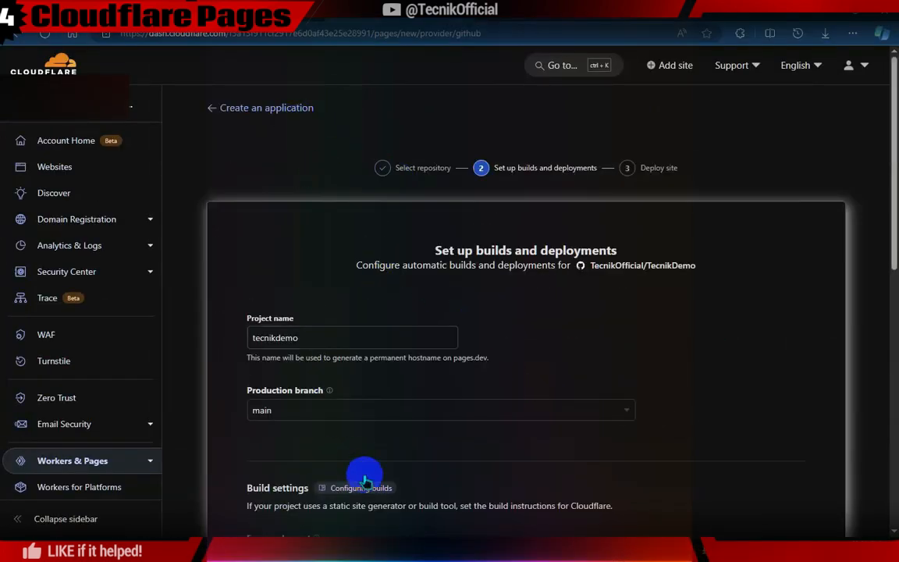
scroll(357, 466, down, 5)
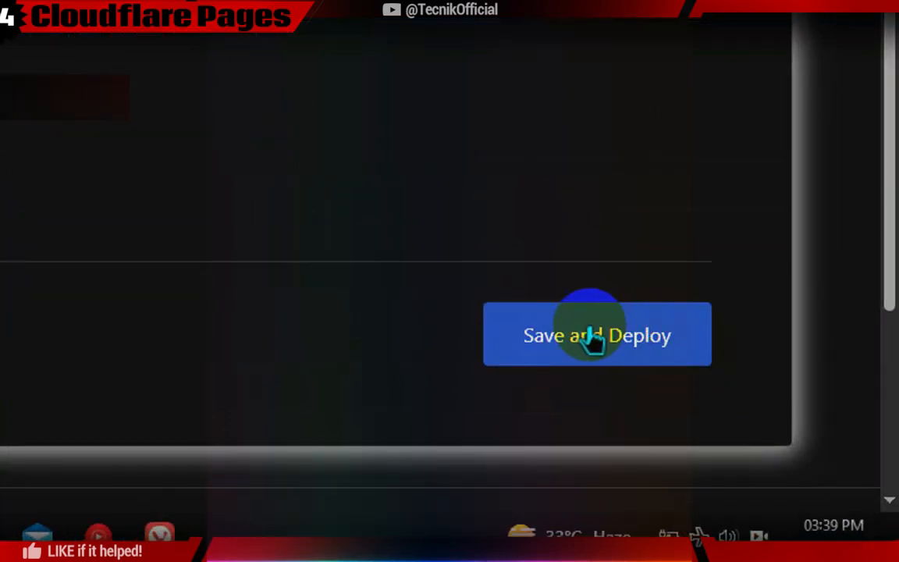
click(593, 337)
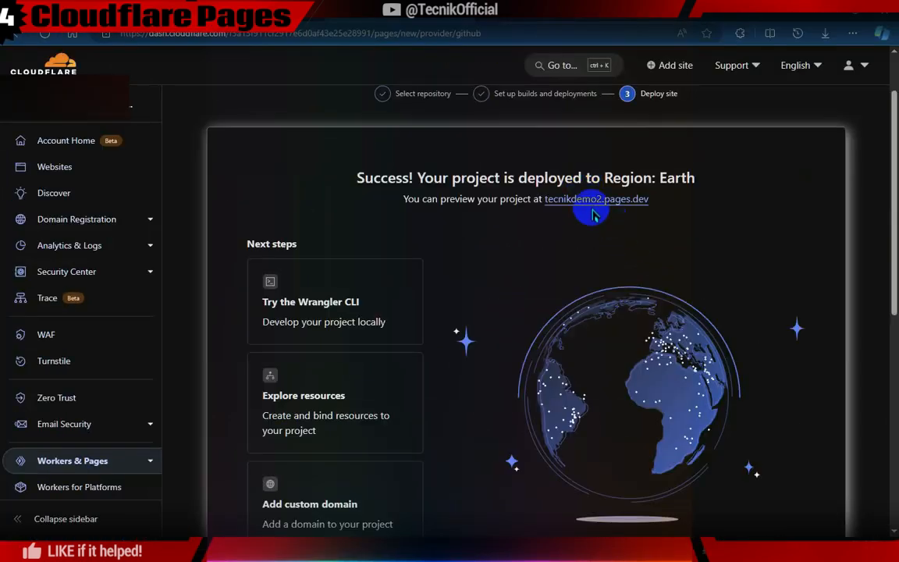
- Open the deployed site tecnikdemo2.pages.dev in a new tab and check its address
right_click(594, 202)
click(616, 217)
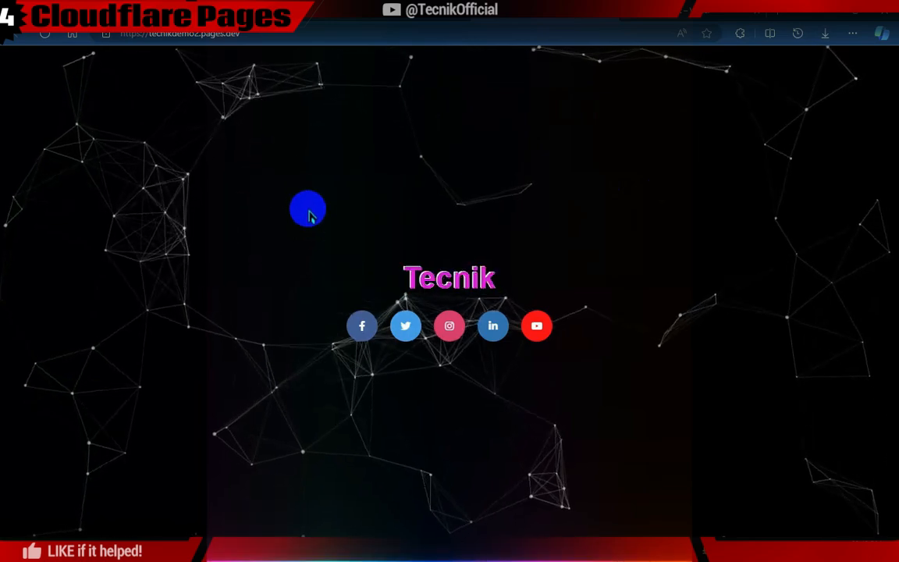
drag(241, 33, 188, 34)
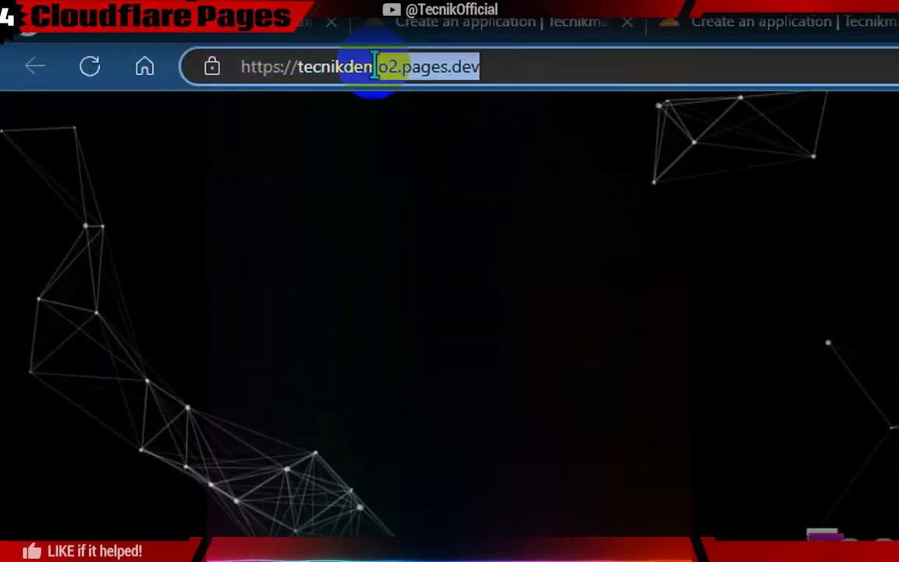
click(672, 337)
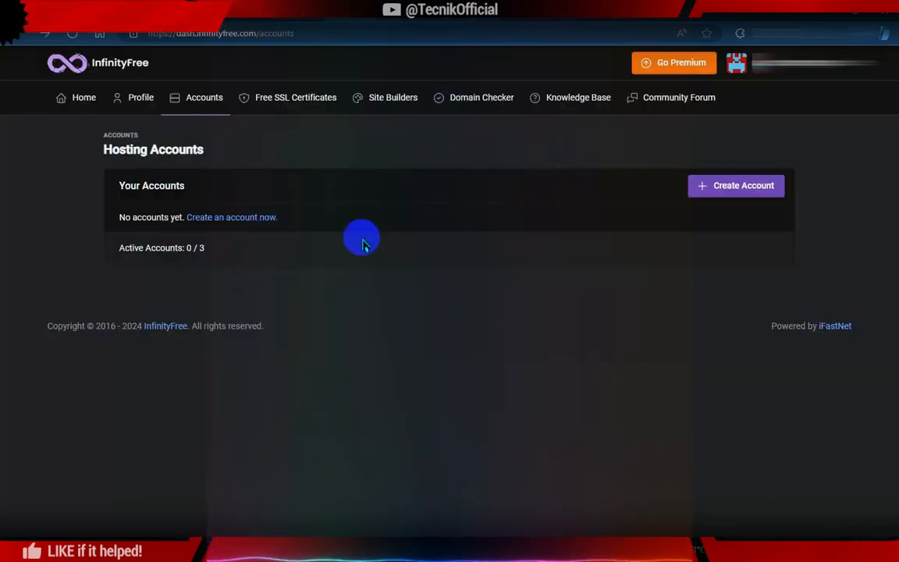
- Switch to InfinityFree, start a new hosting account up to its domain name setup, and look through the available subdomain extensions
click(714, 195)
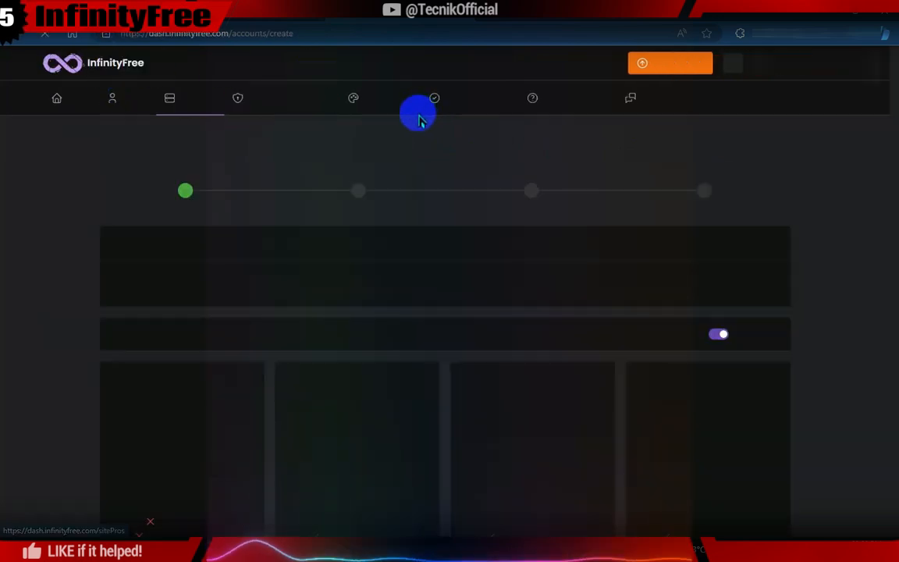
scroll(892, 109, down, 3)
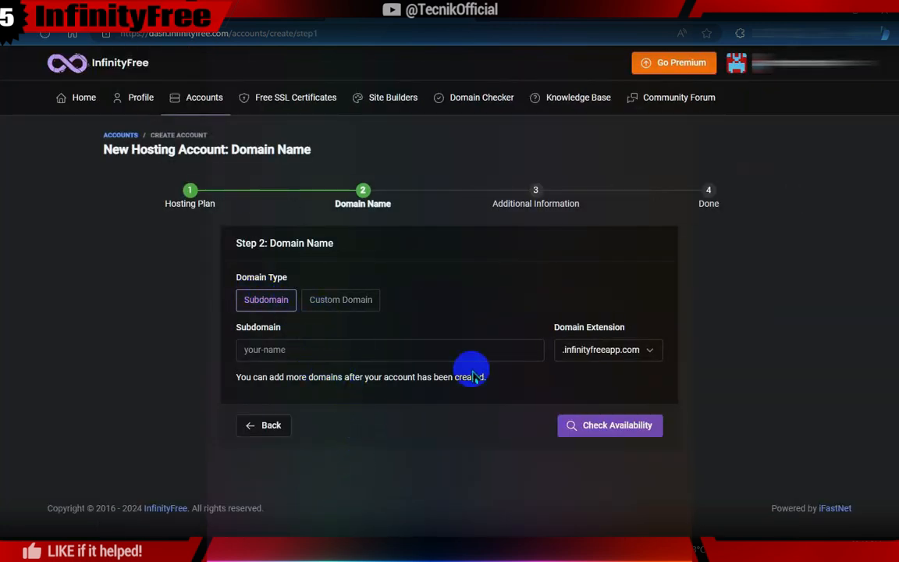
click(627, 355)
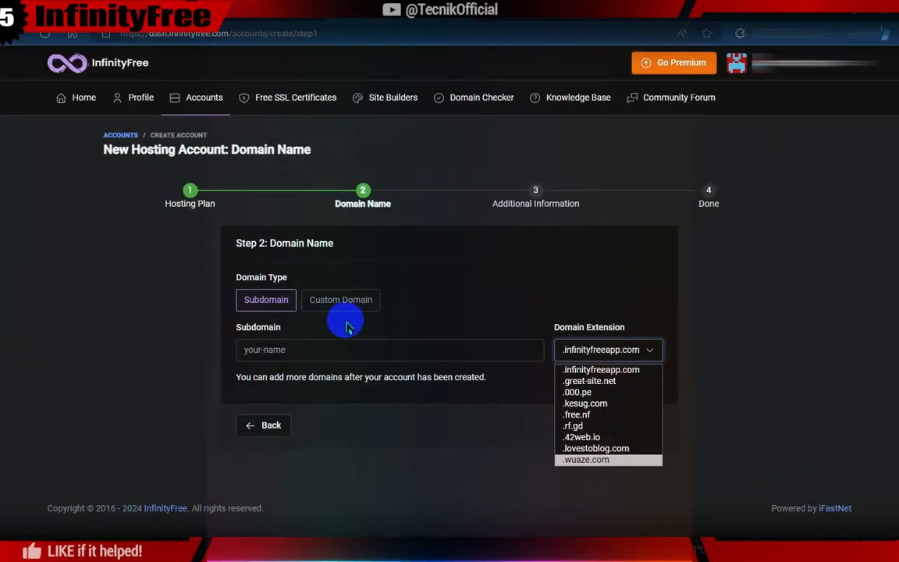
click(662, 160)
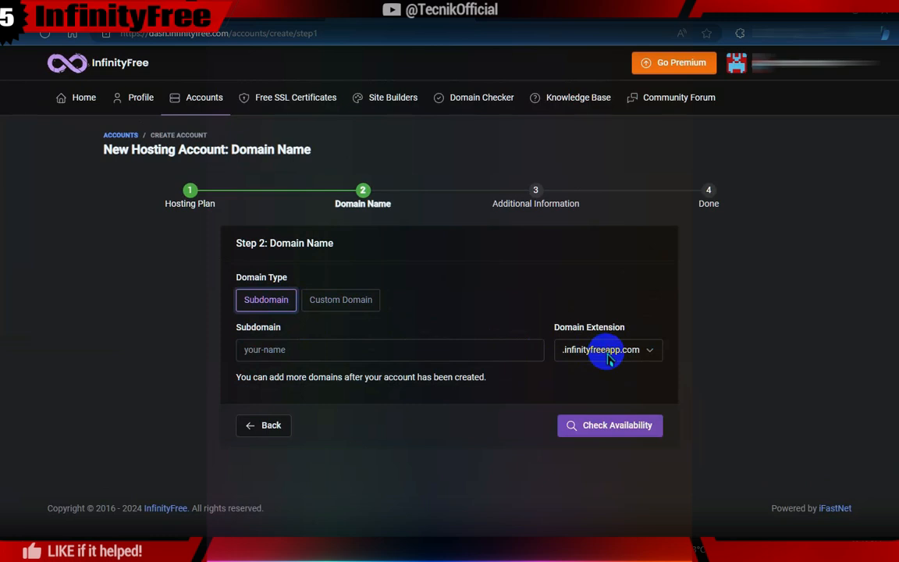
click(609, 356)
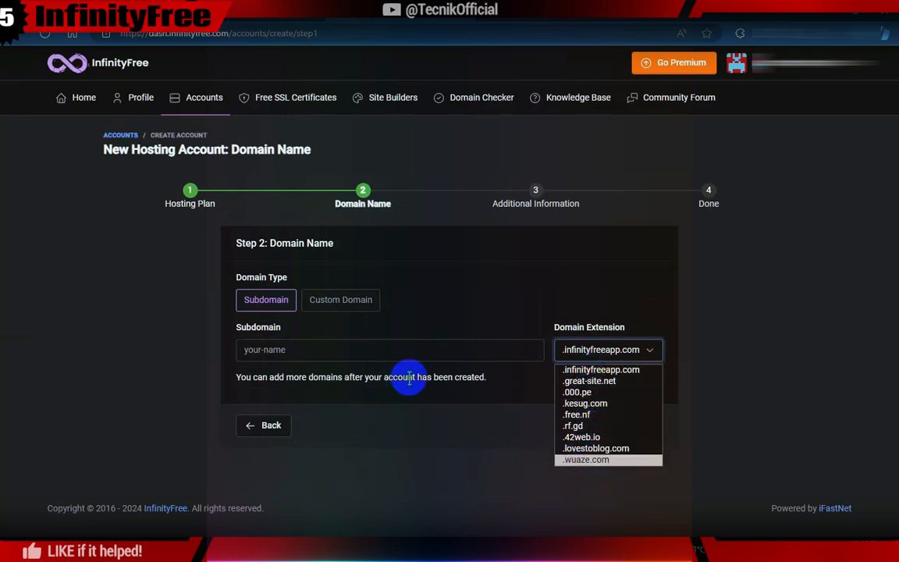
- Create the hosting account with the subdomain tecnikdemo and the .great-site.net extension, approving email consent
click(324, 351)
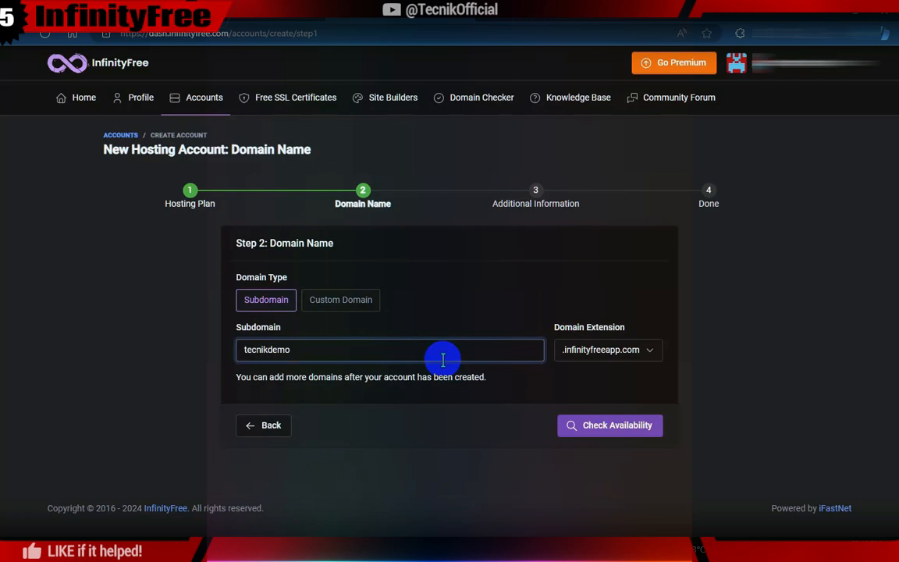
click(632, 353)
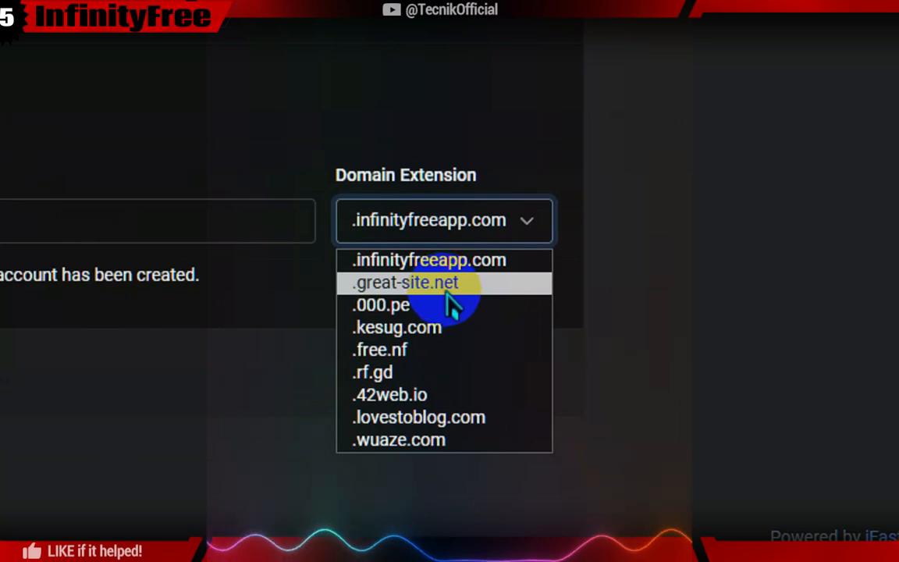
click(446, 287)
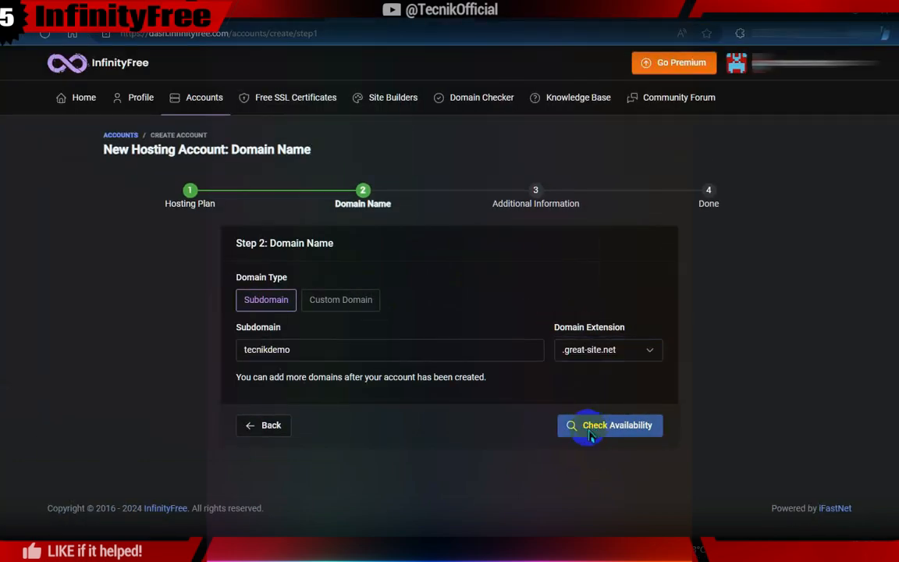
click(448, 371)
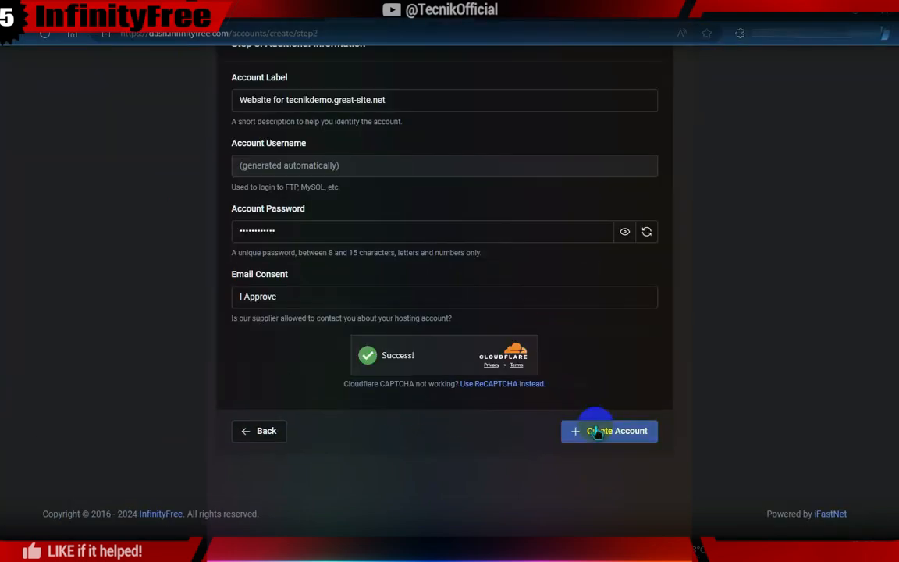
click(595, 433)
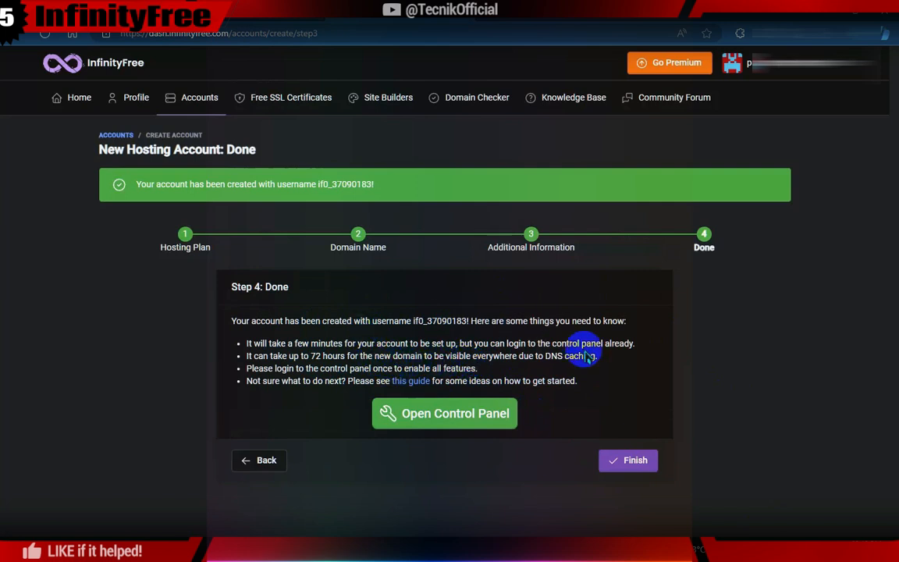
- Open the new hosting account's control panel and approve receiving service emails
click(436, 417)
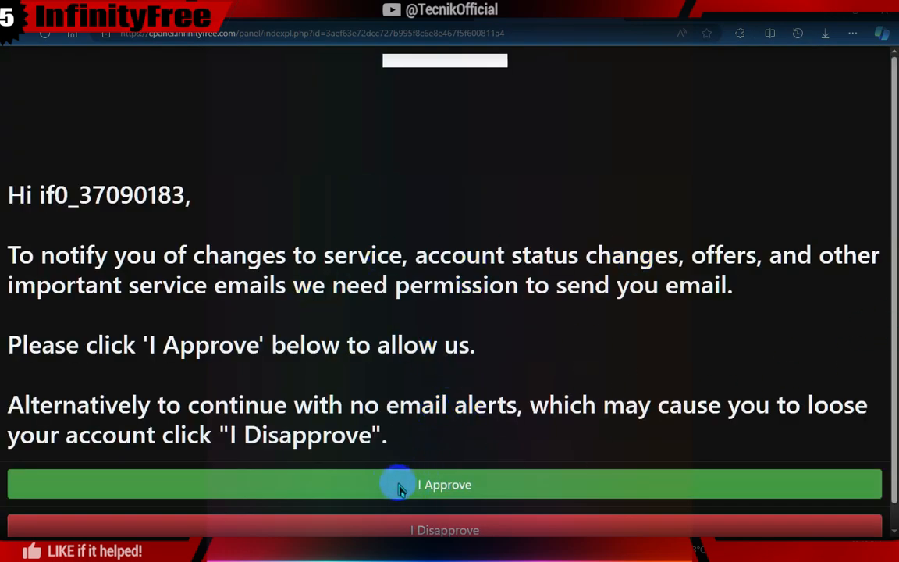
scroll(890, 272, down, 1)
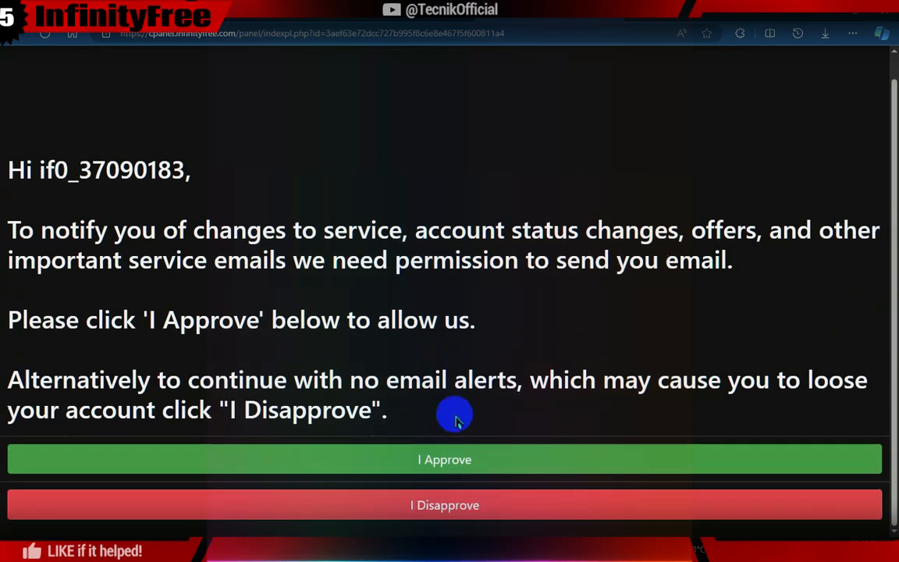
click(435, 472)
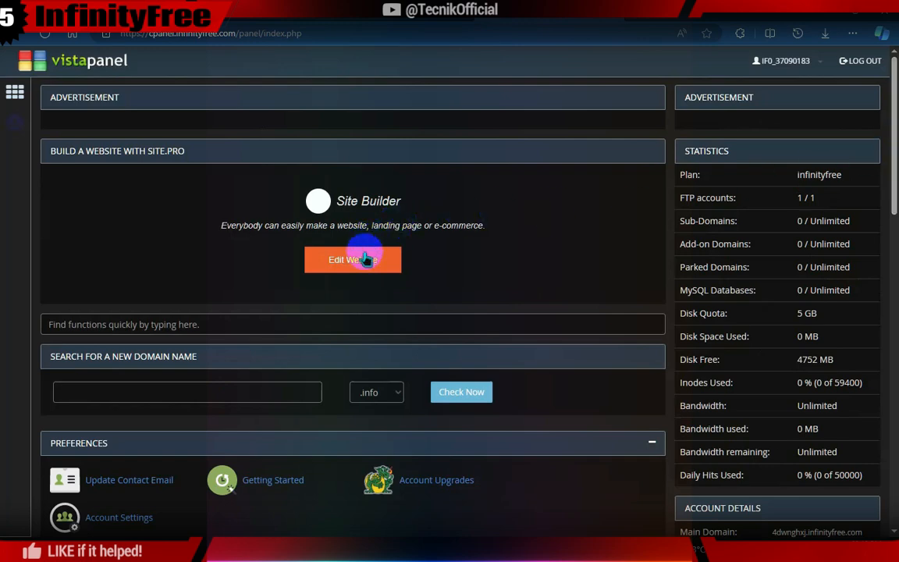
- Open the Online File Manager for the hosting account and go into the htdocs folder
scroll(889, 194, down, 3)
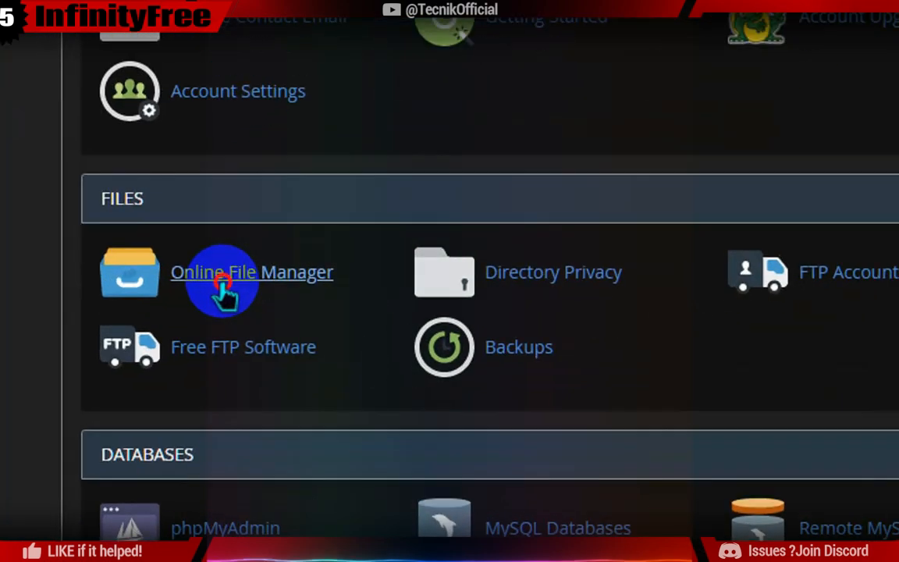
click(111, 381)
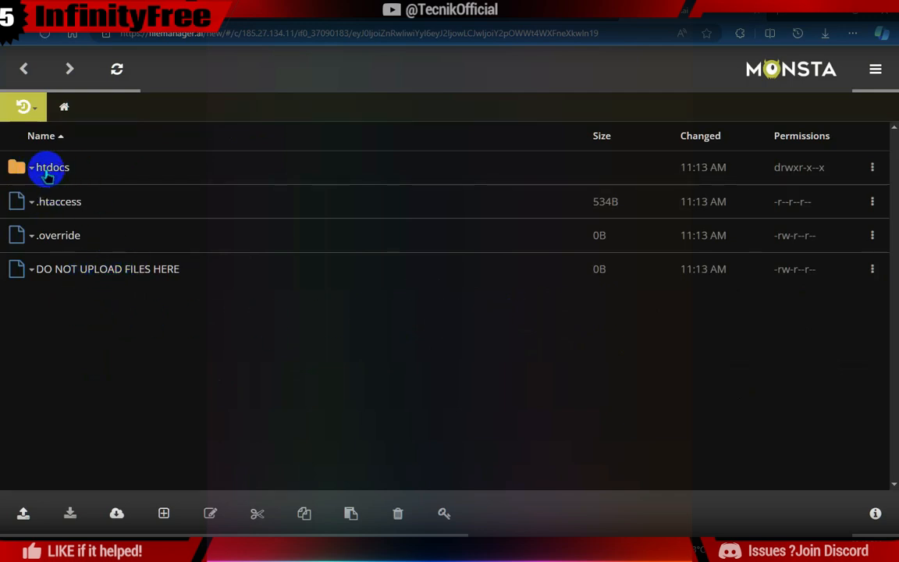
click(56, 169)
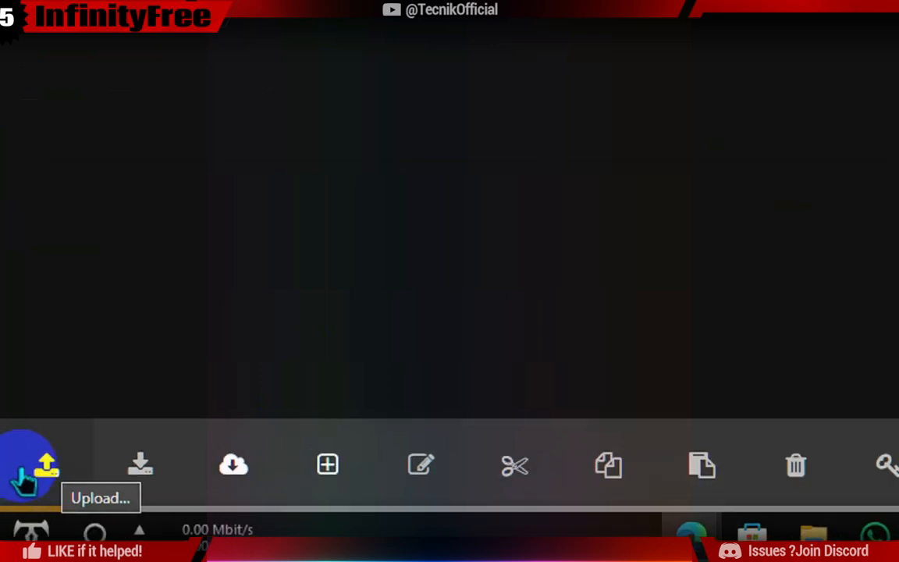
- Upload the file index.html from the Desktop into the htdocs folder
click(24, 513)
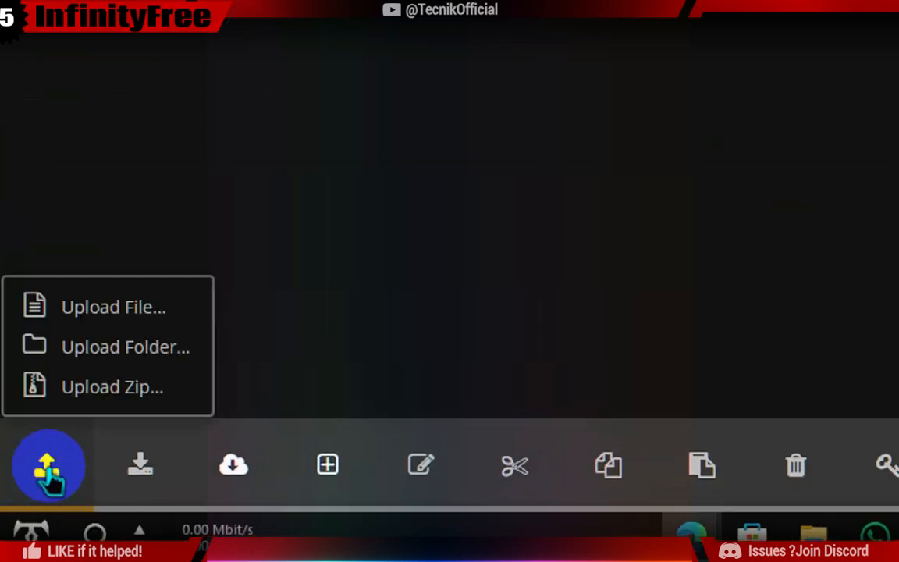
click(115, 307)
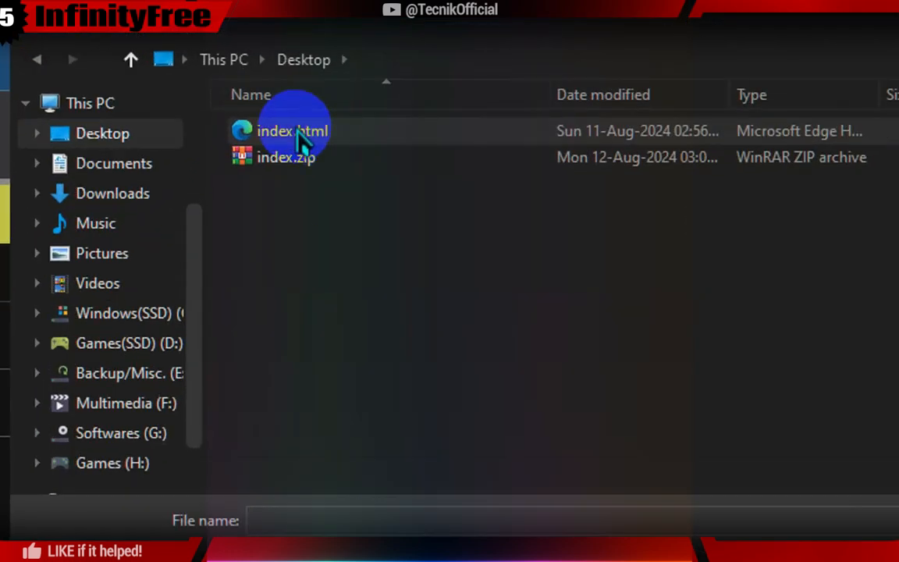
click(307, 138)
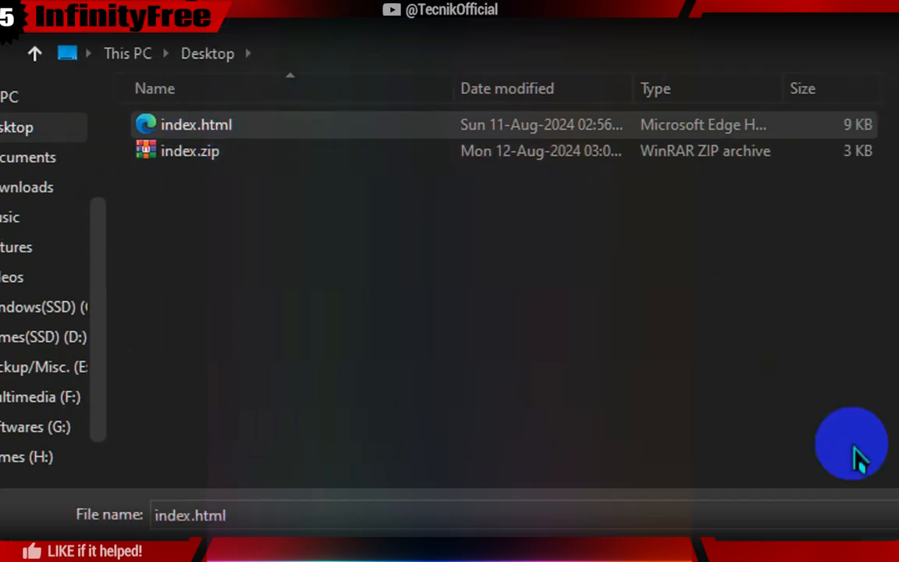
click(720, 425)
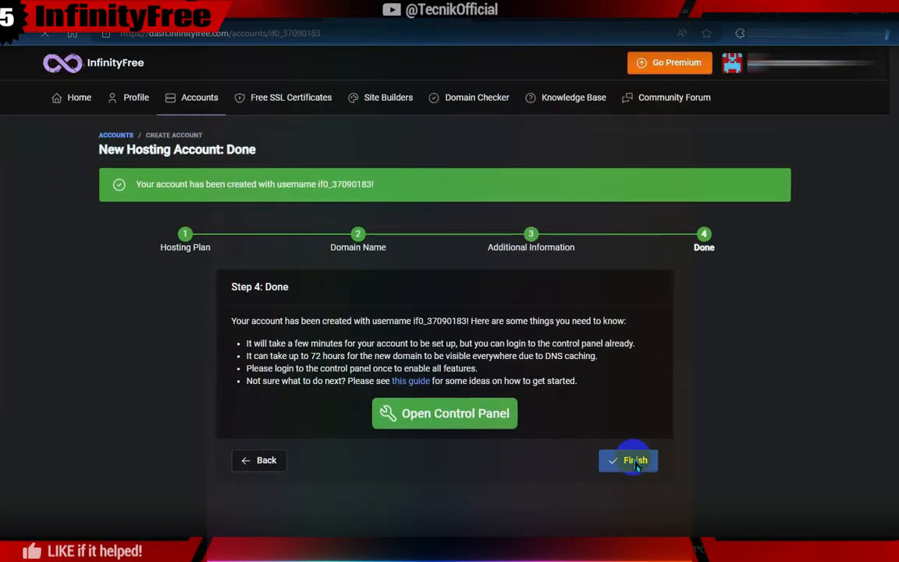
- Finish the hosting account setup and review the account's management options, details and notice about website availability
click(636, 461)
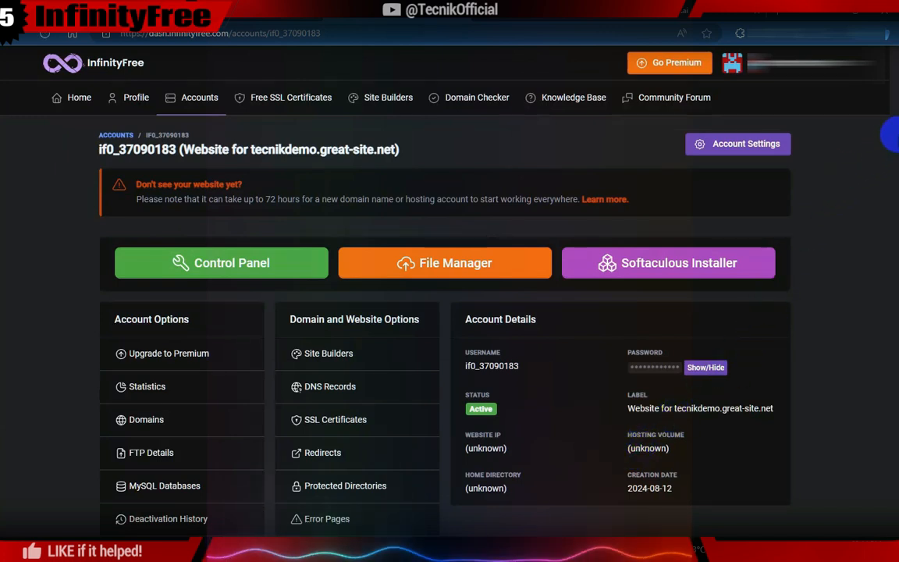
scroll(890, 145, down, 1)
scroll(890, 145, down, 2)
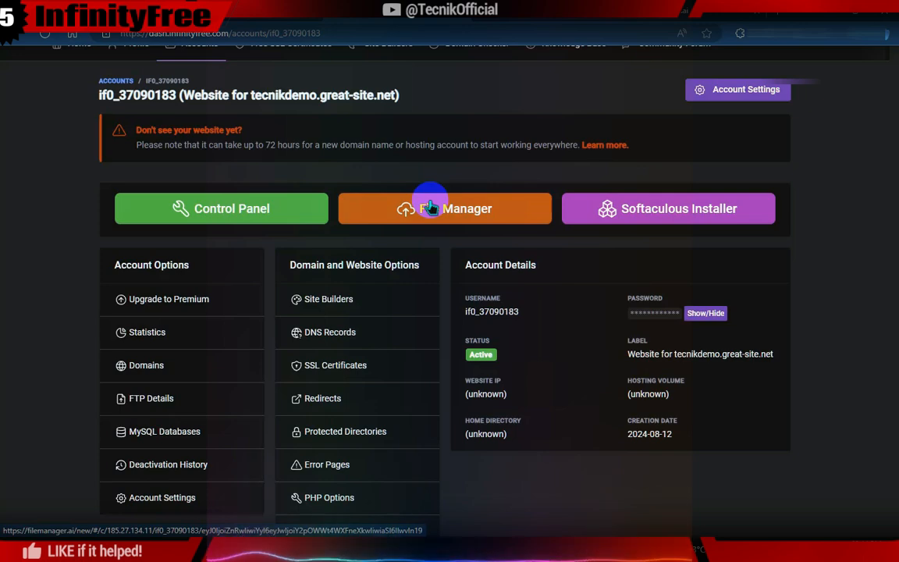
scroll(889, 305, down, 2)
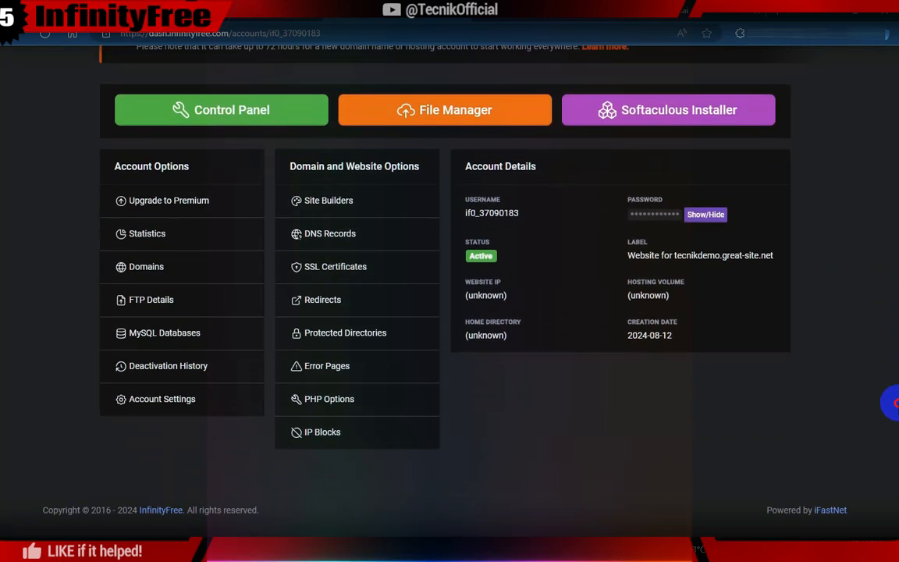
scroll(889, 365, up, 2)
scroll(892, 296, up, 1)
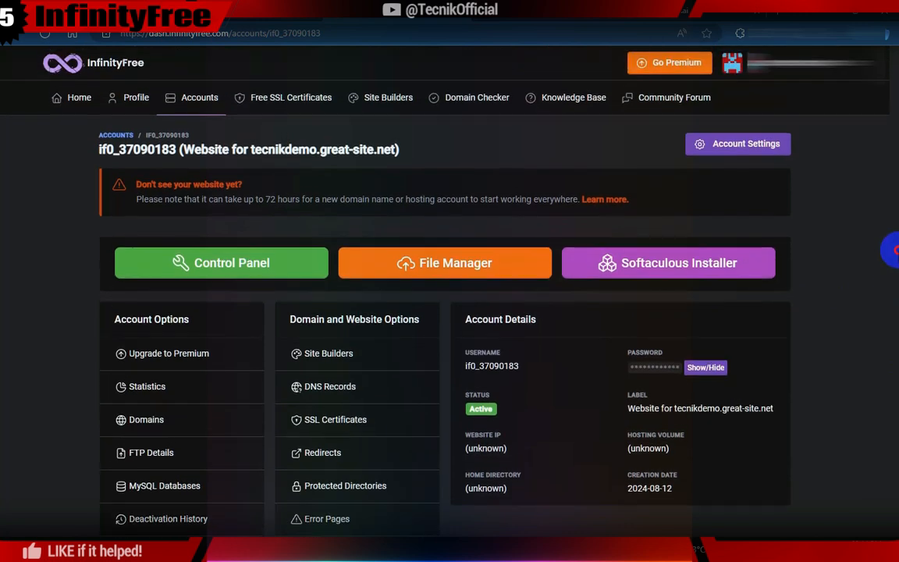
drag(421, 197, 422, 198)
click(135, 200)
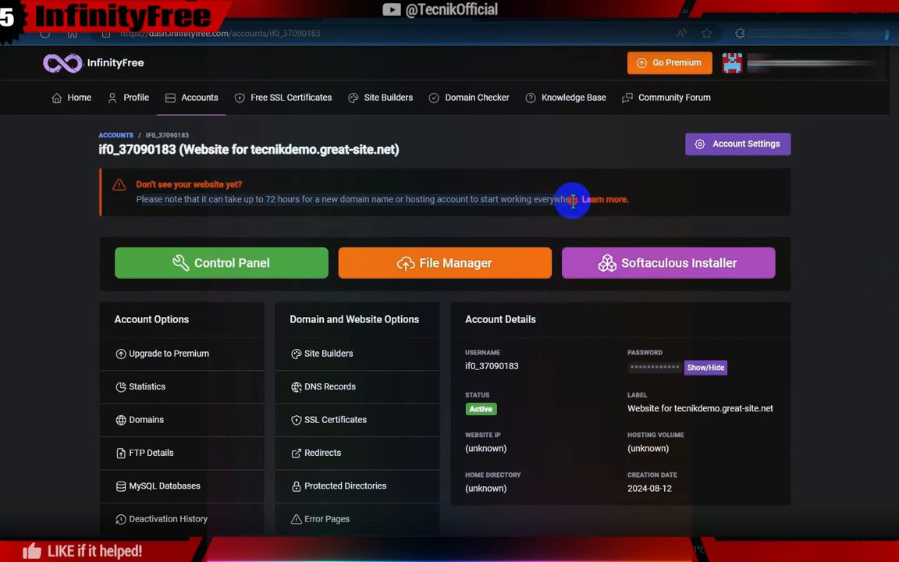
click(374, 193)
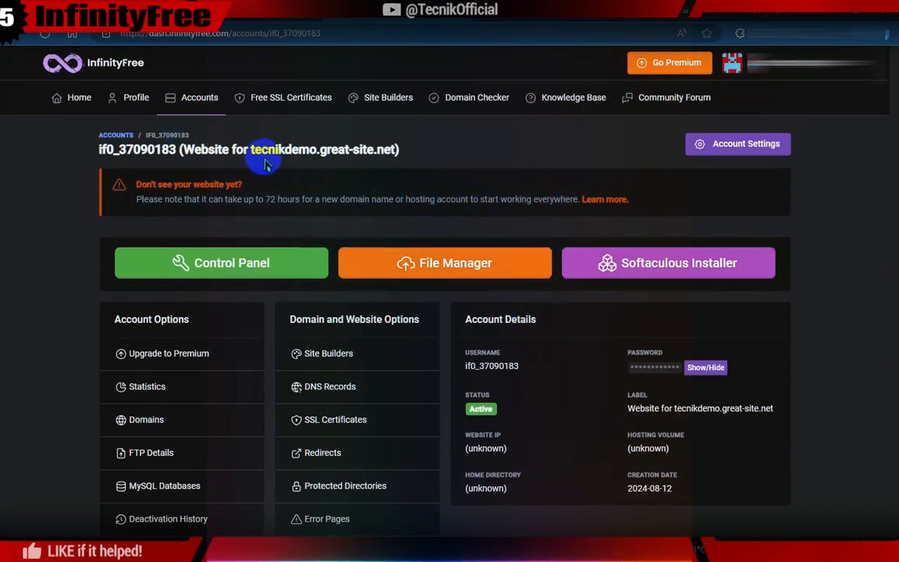
- Copy the website address tecnikdemo.great-site.net from the account heading and open it in a new tab
drag(252, 148, 317, 149)
drag(395, 150, 397, 150)
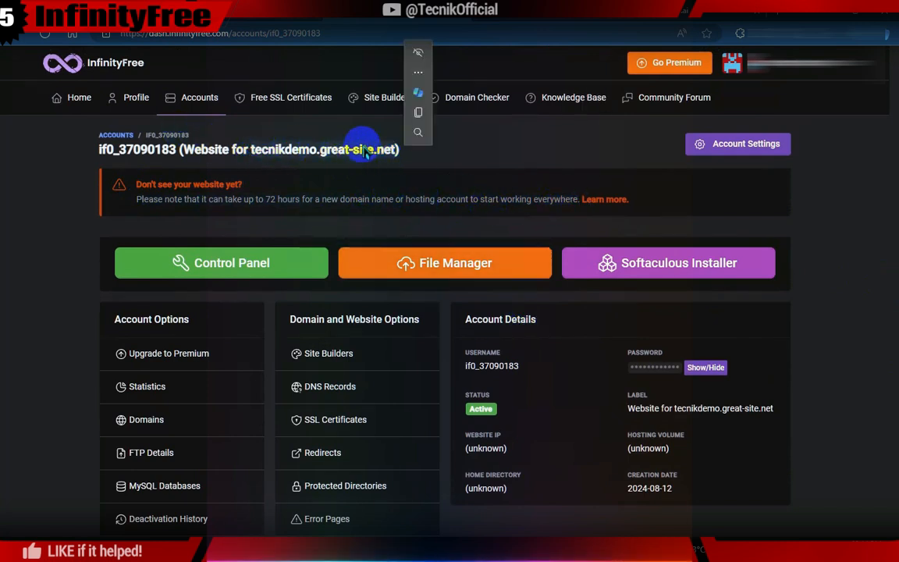
click(419, 114)
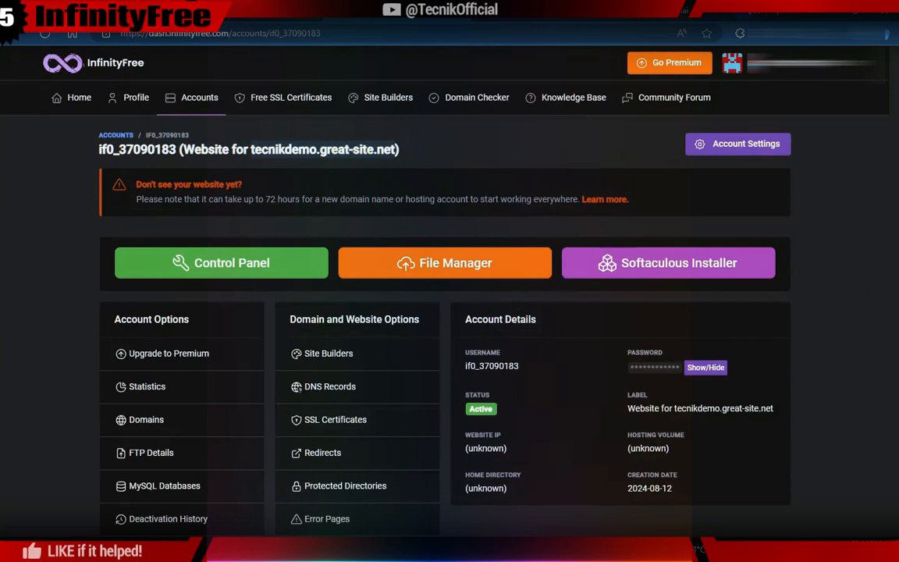
click(777, 18)
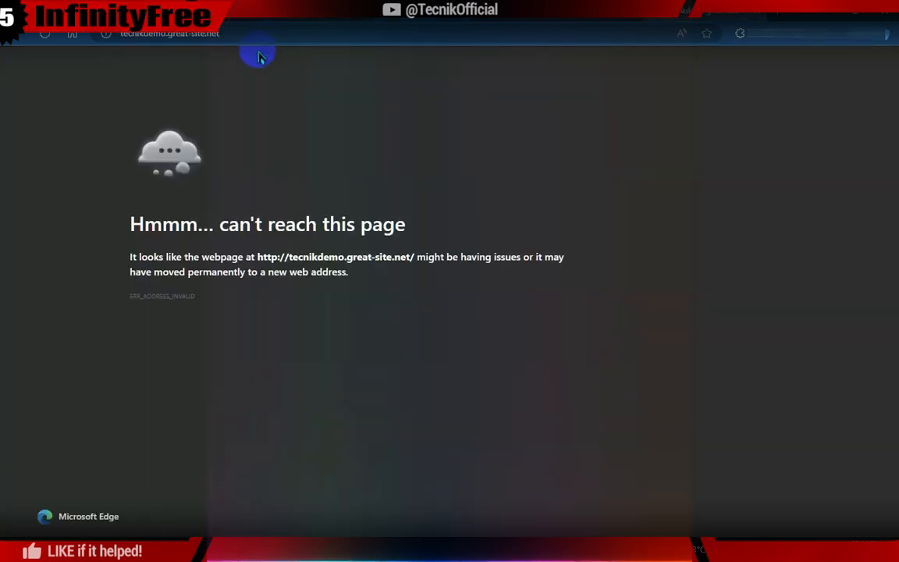
- Reload the website's page and open the order form for a new free SSL certificate in the hosting dashboard
click(44, 35)
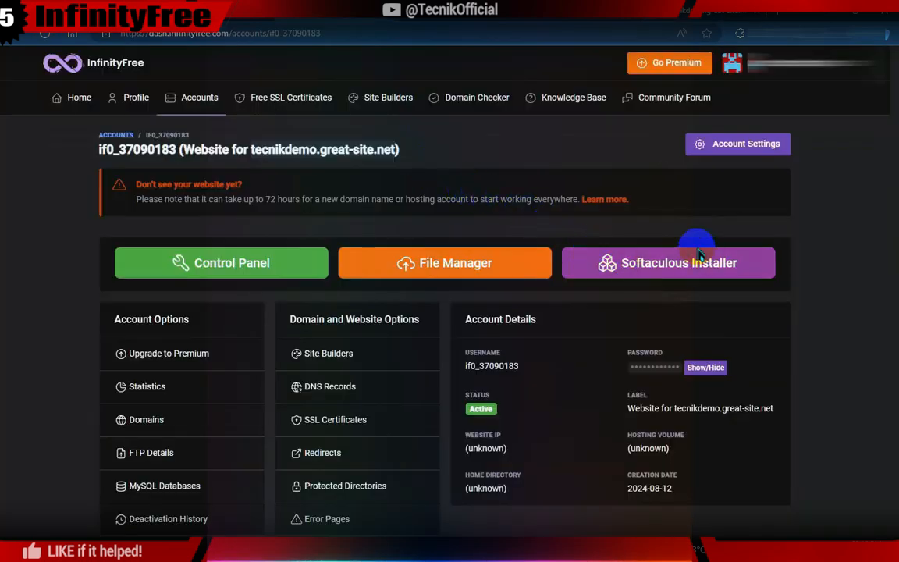
click(289, 99)
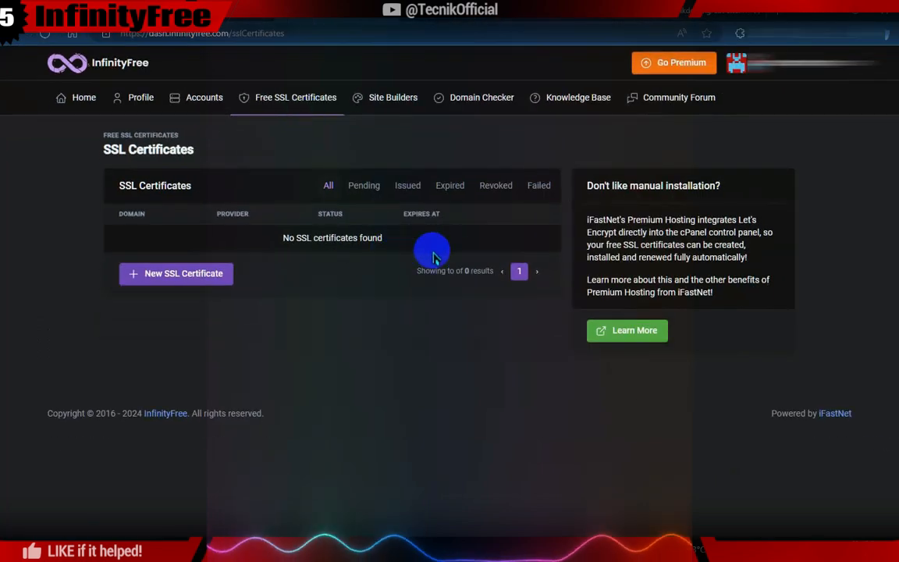
click(189, 293)
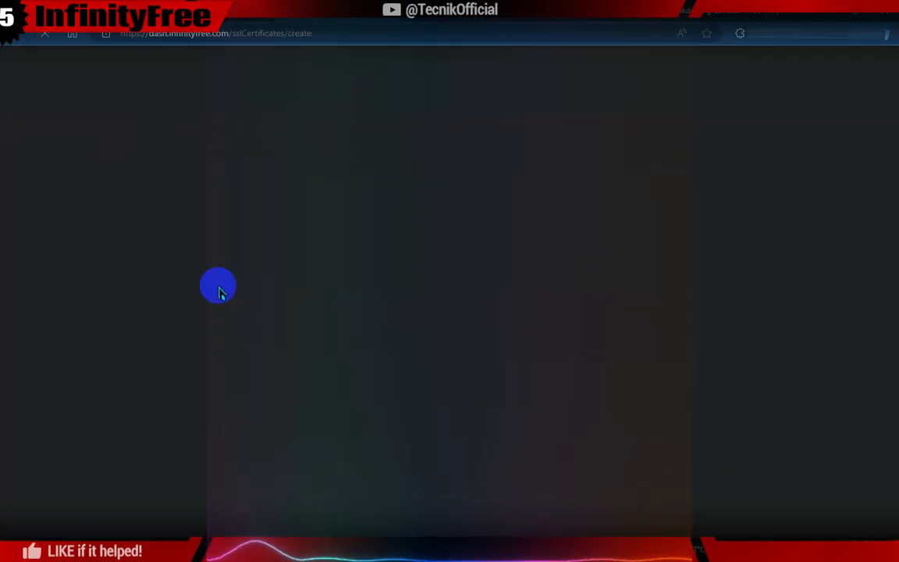
click(219, 263)
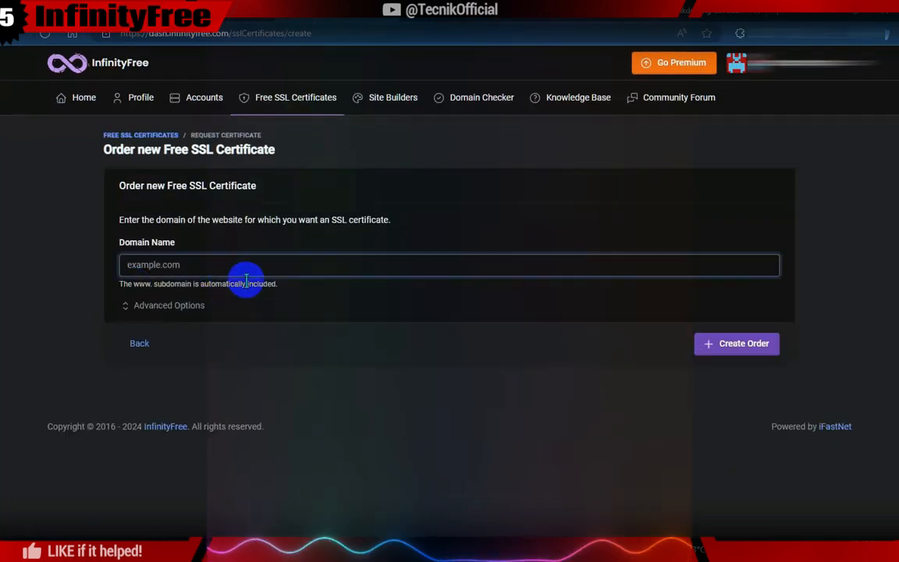
- Create a free SSL certificate order for the domain tecnikdemo.great-site.net
click(185, 308)
click(182, 307)
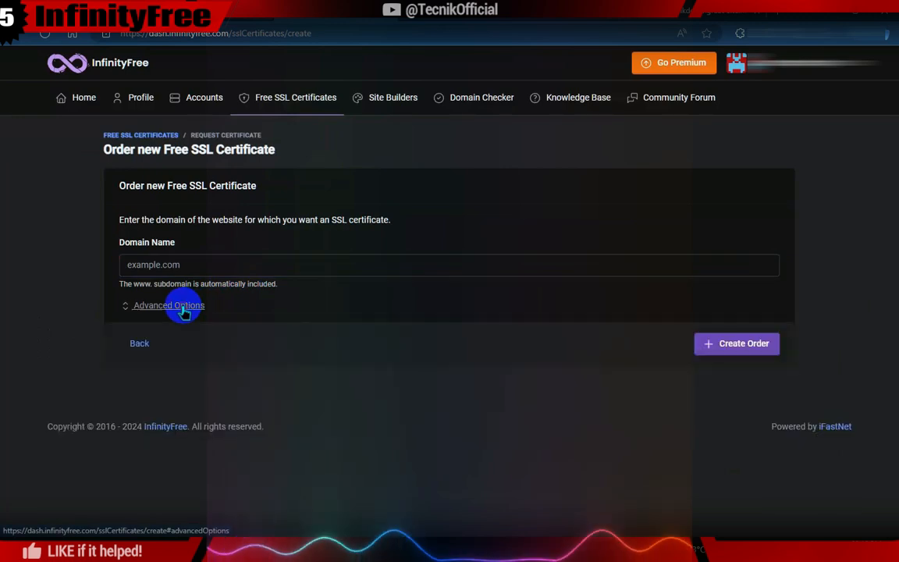
click(254, 262)
right_click(284, 271)
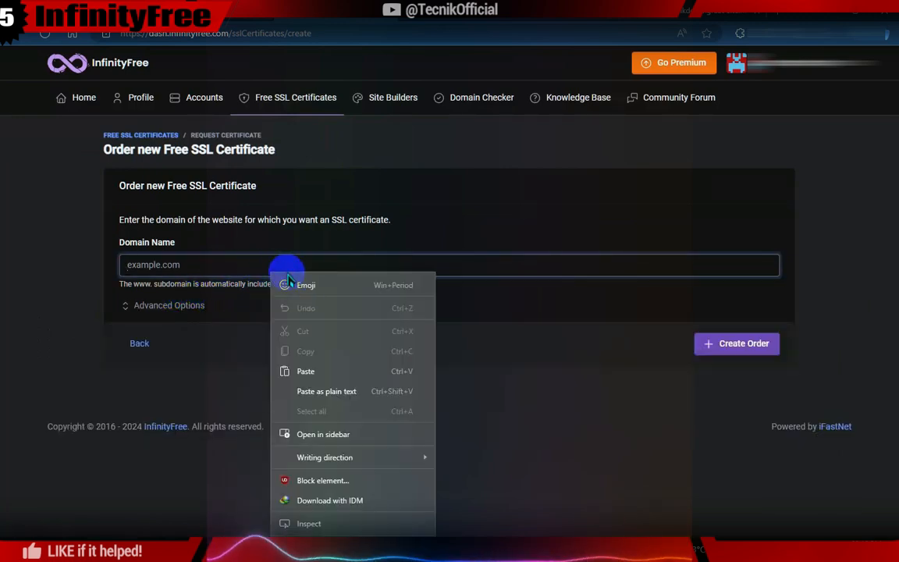
click(305, 371)
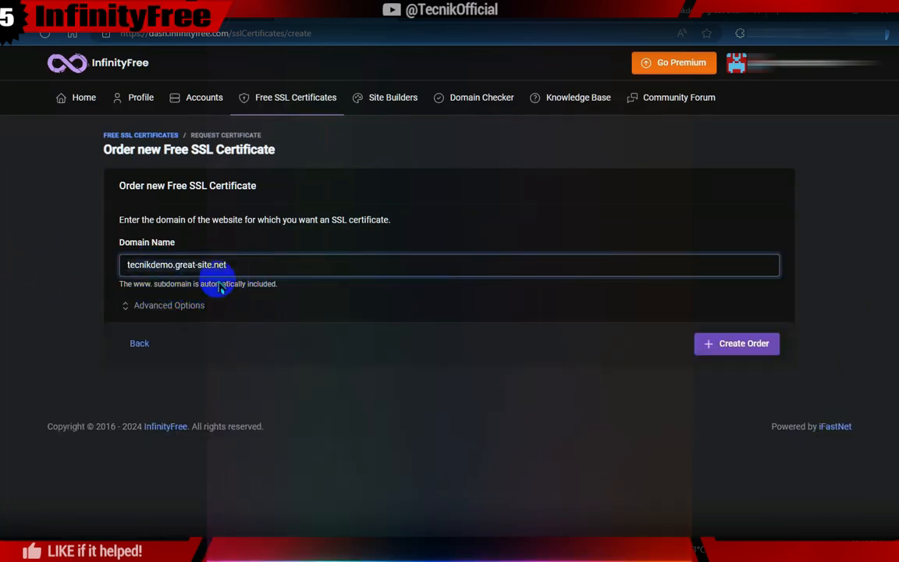
click(735, 347)
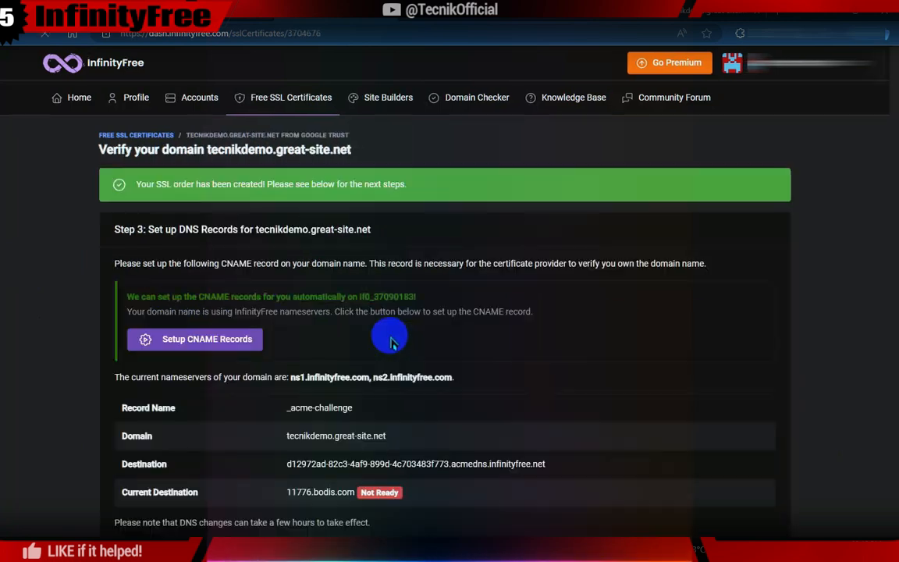
- Review the domain's DNS verification details and have its CNAME records set up automatically
scroll(553, 203, down, 3)
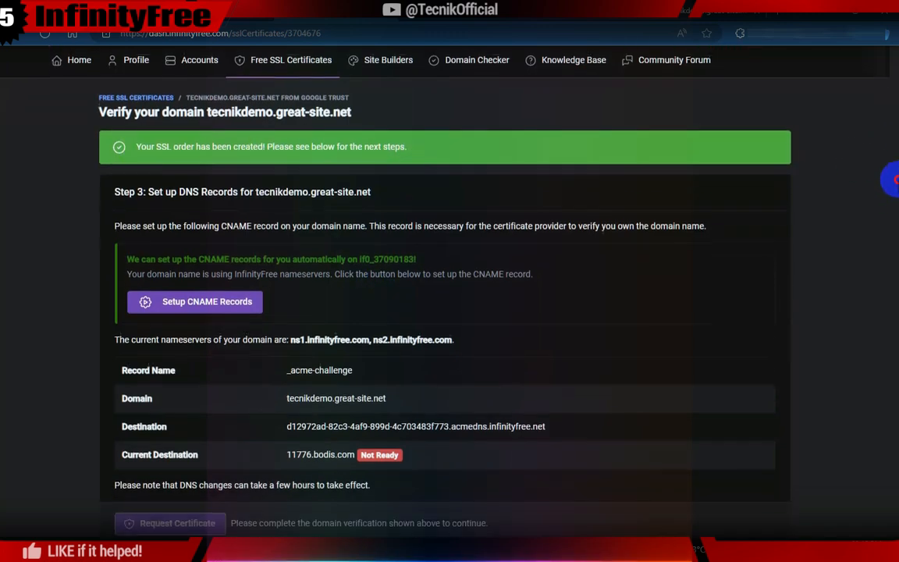
drag(288, 274, 471, 277)
click(626, 302)
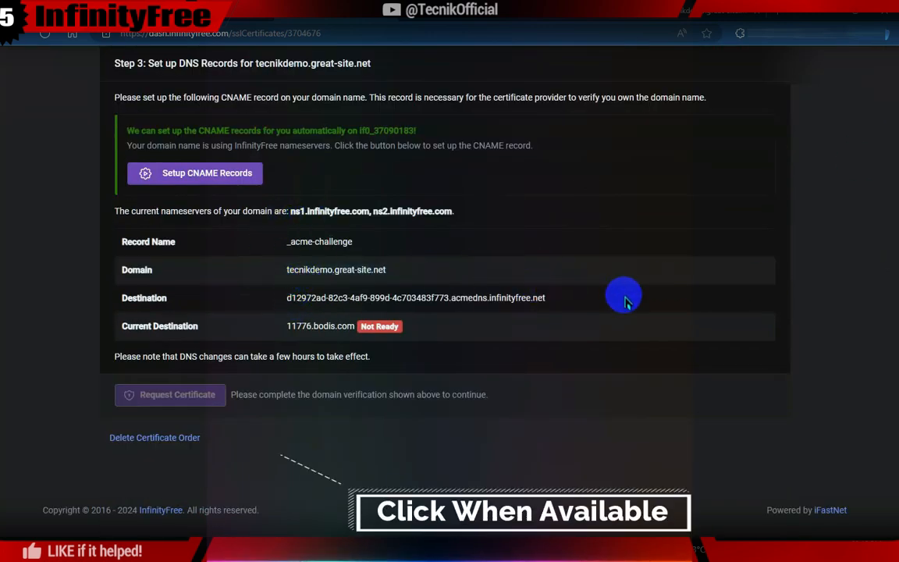
drag(357, 325, 411, 325)
click(463, 328)
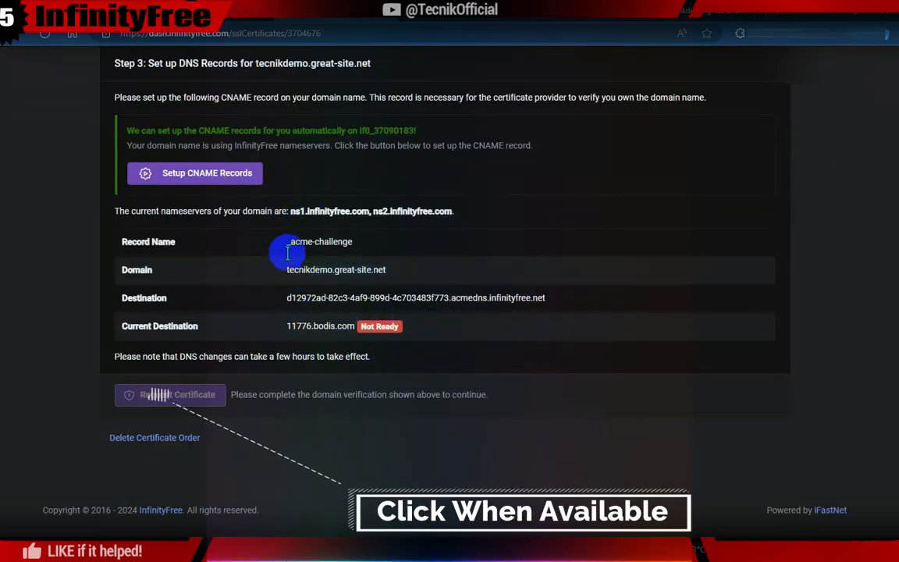
click(209, 178)
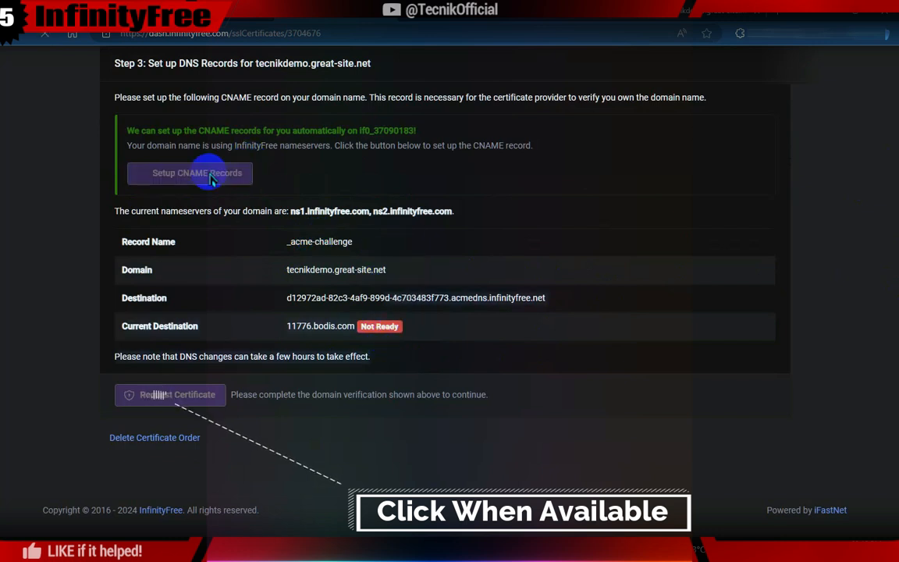